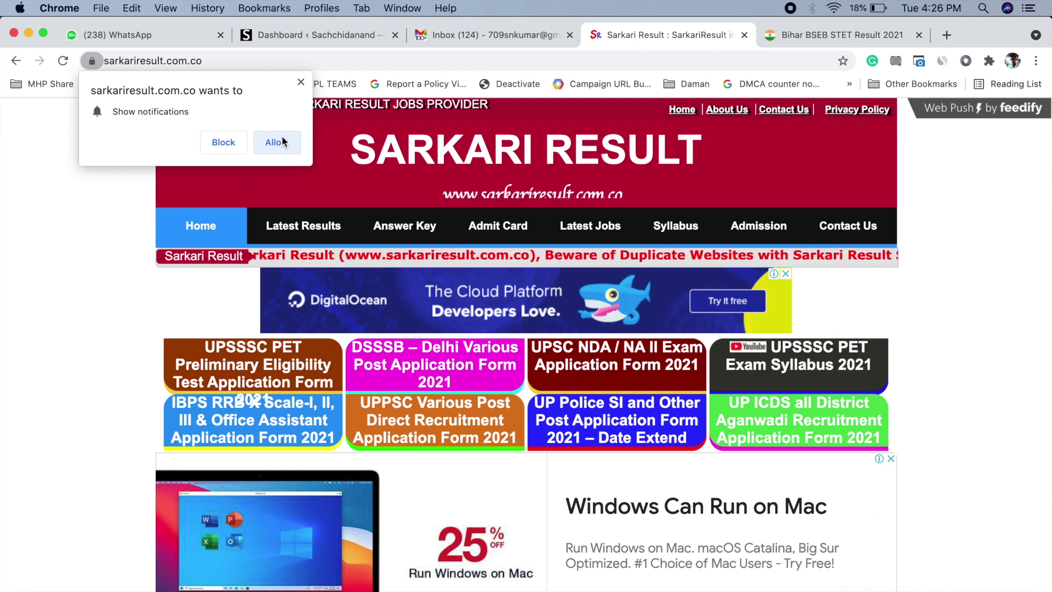
Allow notifications from sarkariresult.com.co, and search Google for "one signal"
{"action": "left_click", "coordinate": [275, 142]}
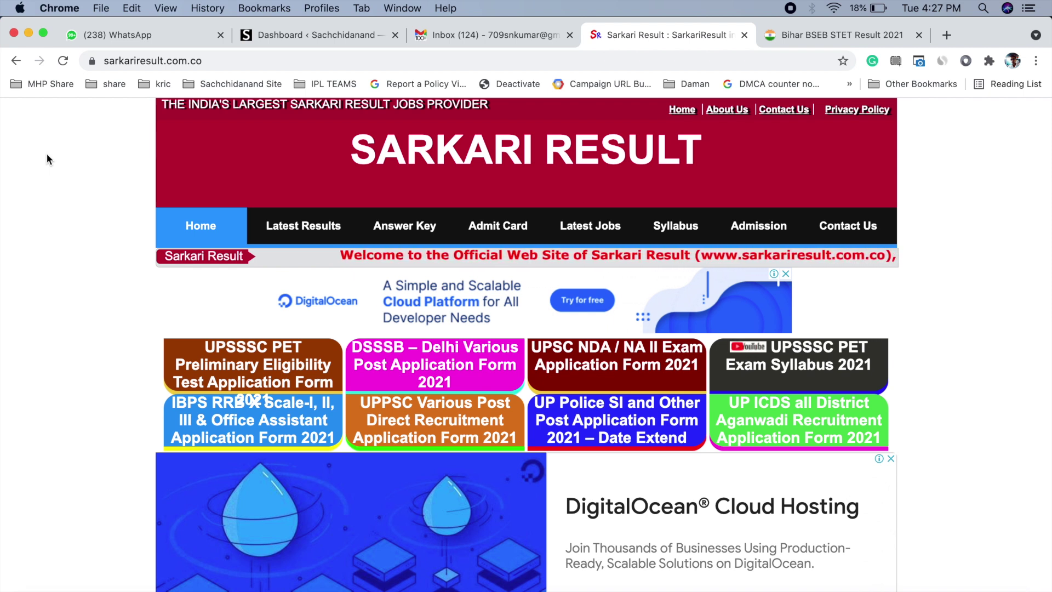
{"action": "left_click", "coordinate": [195, 61]}
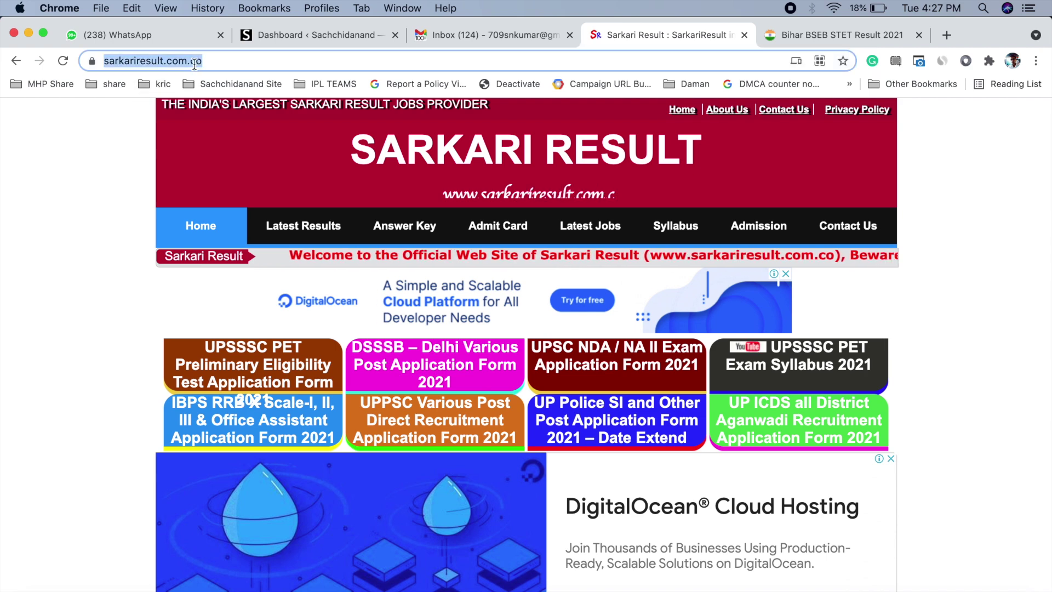
{"action": "type", "text": "one sig"}
{"action": "key", "text": "BackSpace"}
{"action": "type", "text": "signal"}
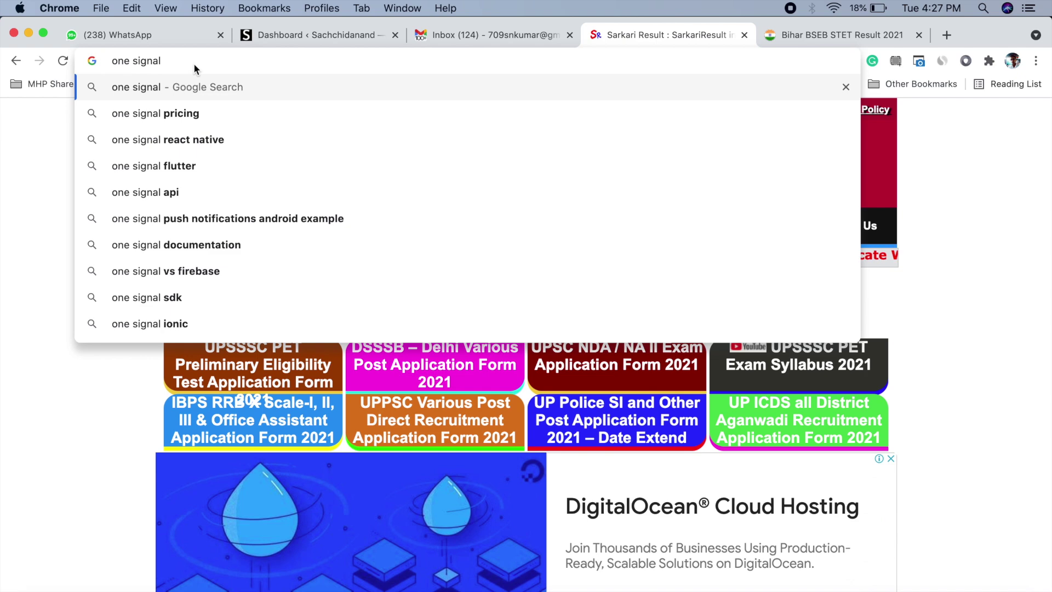
{"action": "key", "text": "Return"}
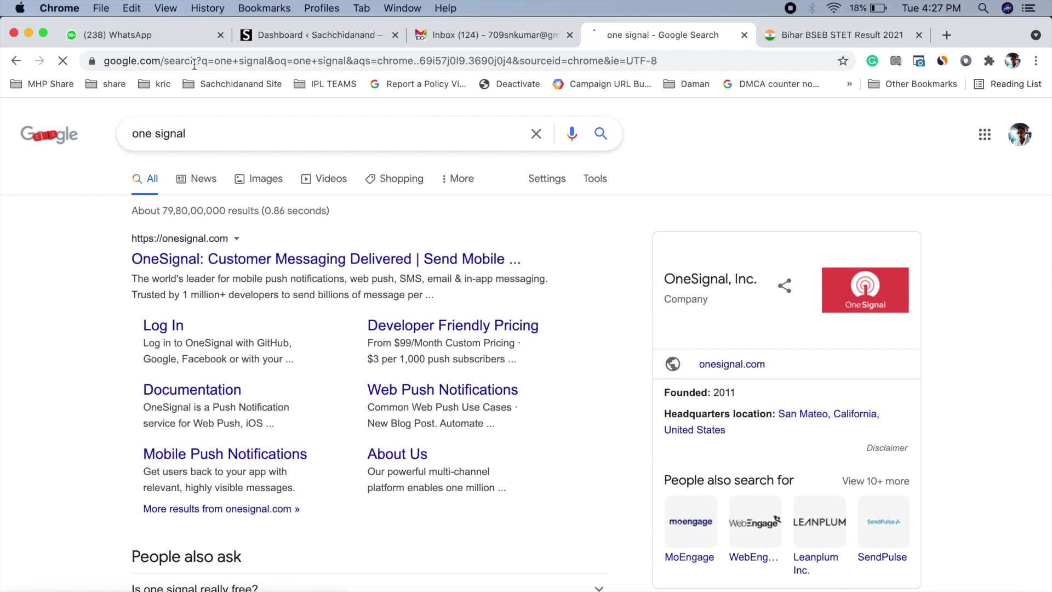
Search Google for "push notification" in a new tab and look through the results for push notification services
{"action": "key", "text": "super+t"}
{"action": "type", "text": "push n"}
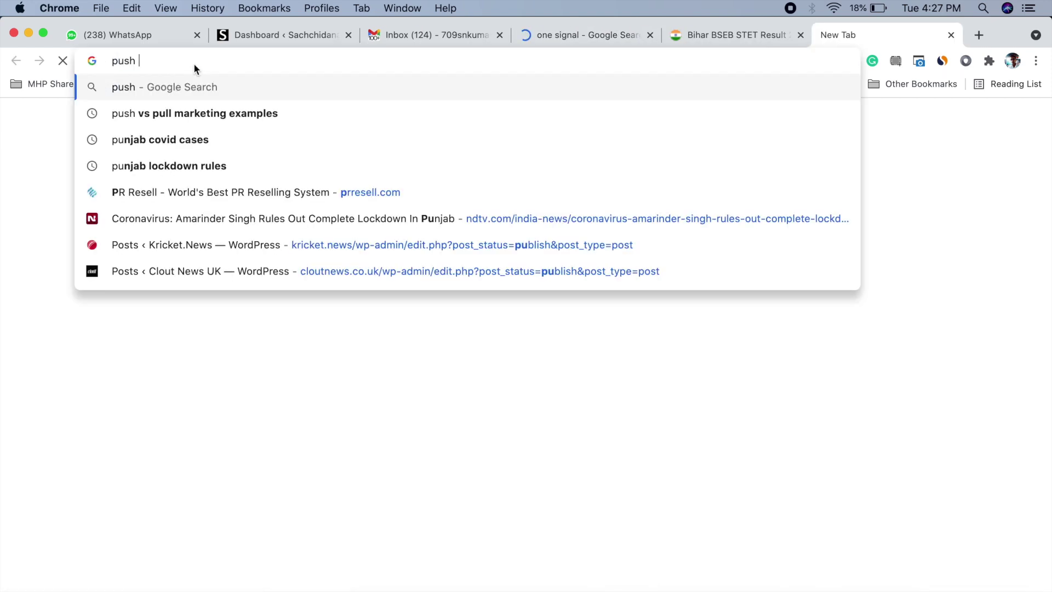
{"action": "type", "text": "oti"}
{"action": "key", "text": "Down"}
{"action": "key", "text": "Return"}
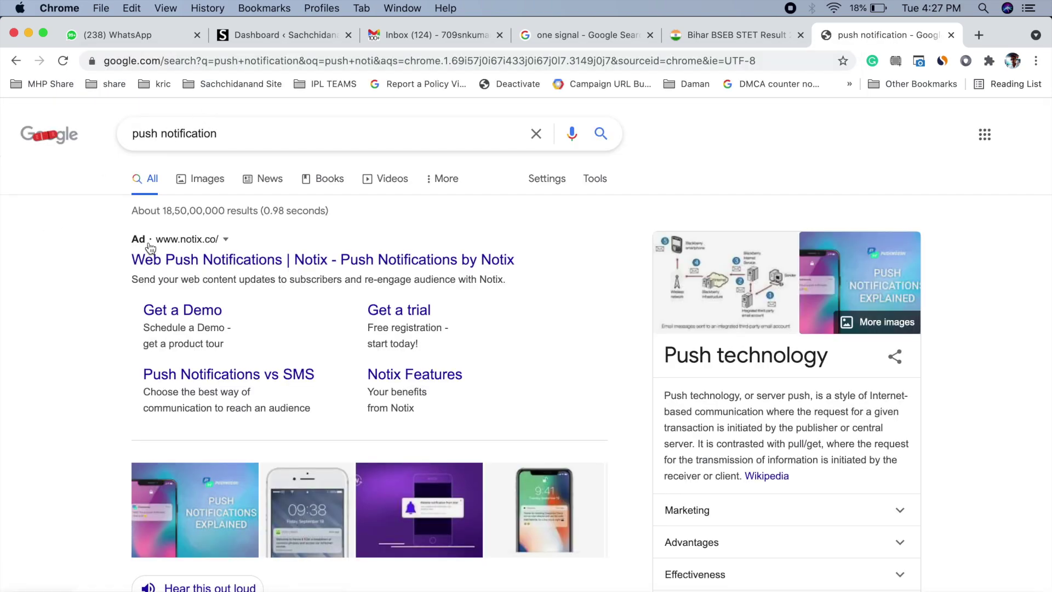
{"action": "scroll", "coordinate": [176, 248], "scroll_direction": "down", "scroll_amount": 20}
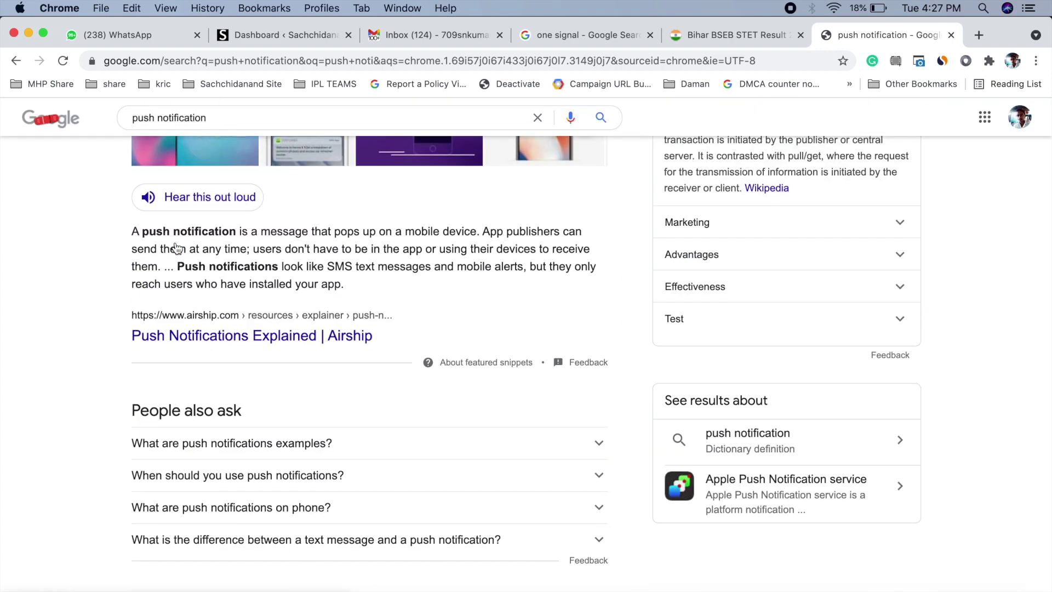
{"action": "scroll", "coordinate": [176, 248], "scroll_direction": "up", "scroll_amount": 2}
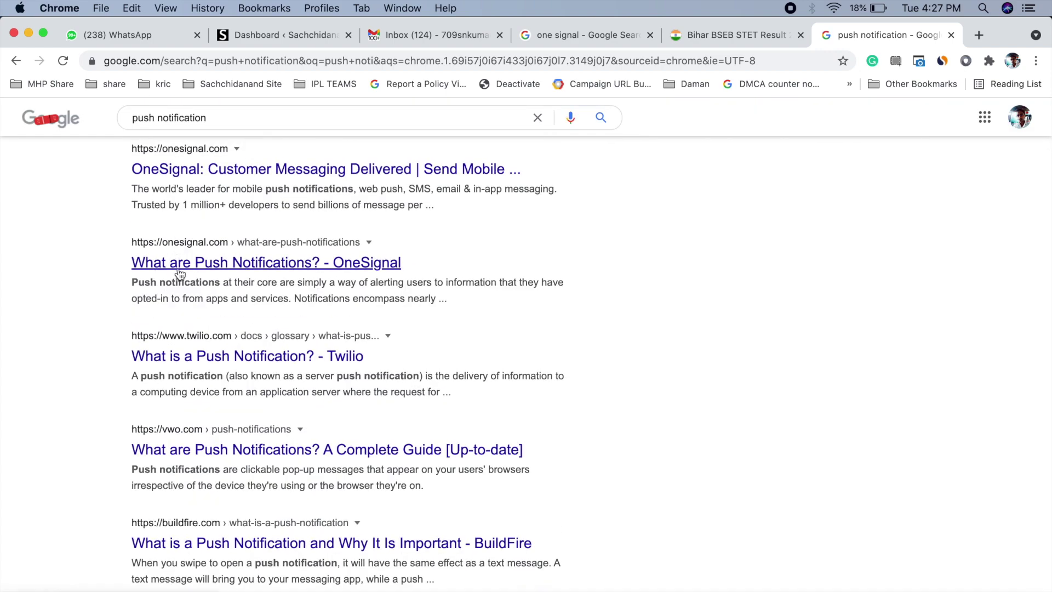
{"action": "scroll", "coordinate": [105, 282], "scroll_direction": "down", "scroll_amount": 5}
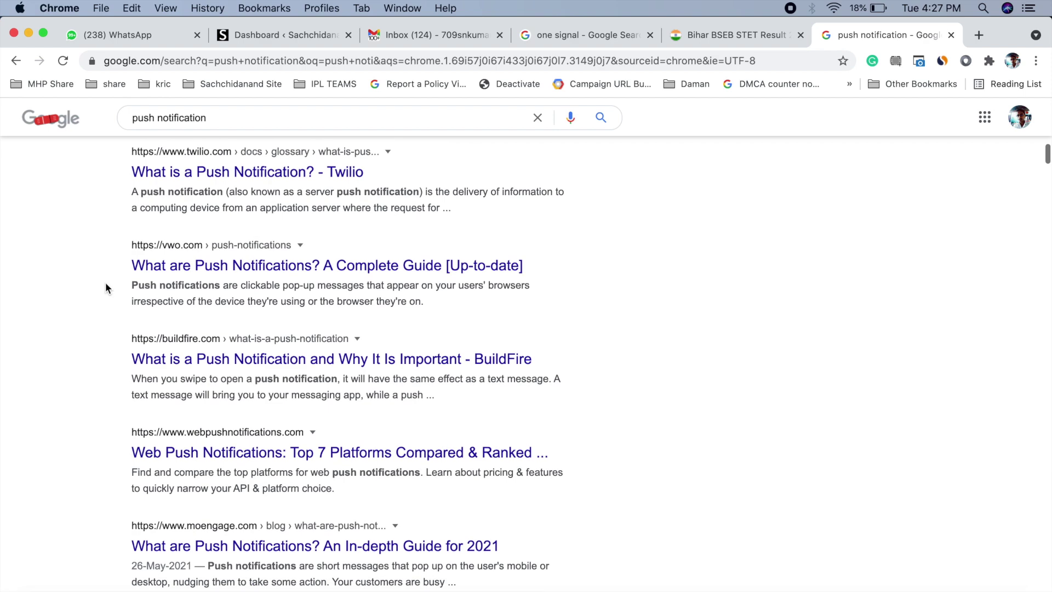
{"action": "scroll", "coordinate": [185, 417], "scroll_direction": "down", "scroll_amount": 4}
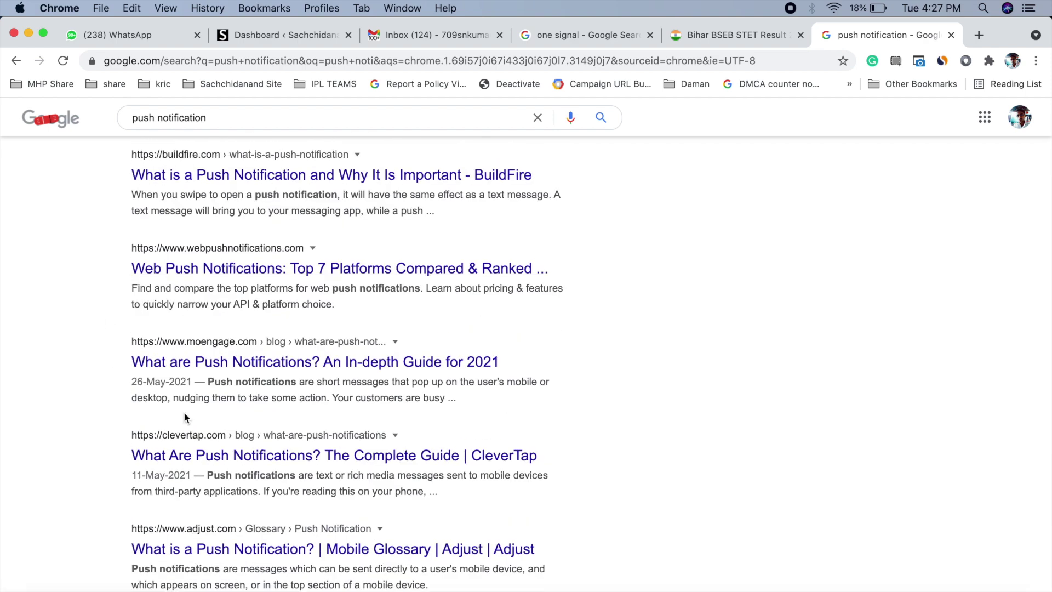
{"action": "scroll", "coordinate": [185, 416], "scroll_direction": "up", "scroll_amount": 15}
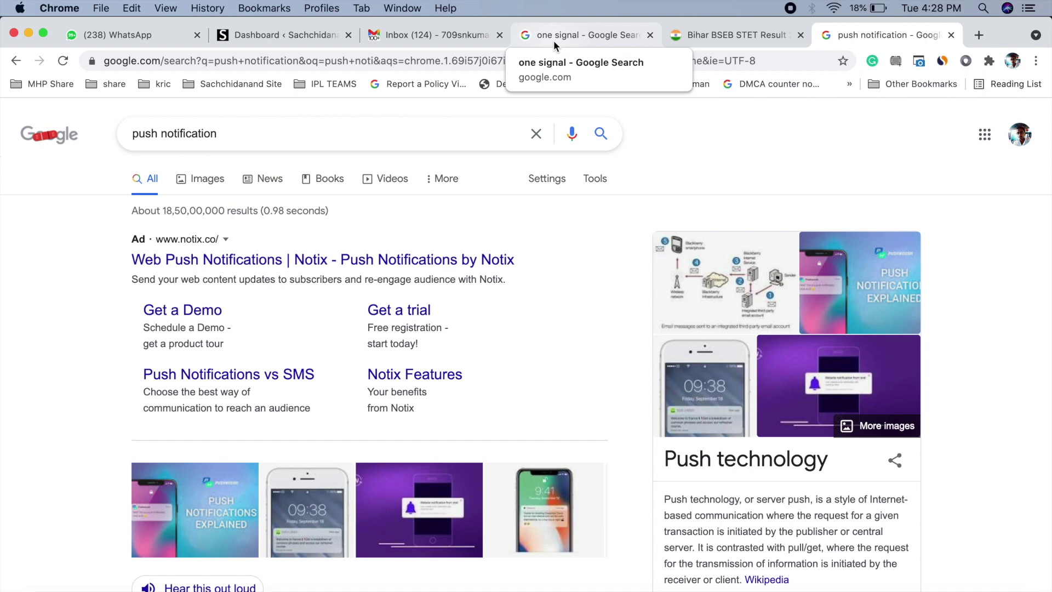
Open the OneSignal website from the "one signal" search results and sign up for free with the existing Google account
{"action": "left_click", "coordinate": [553, 40]}
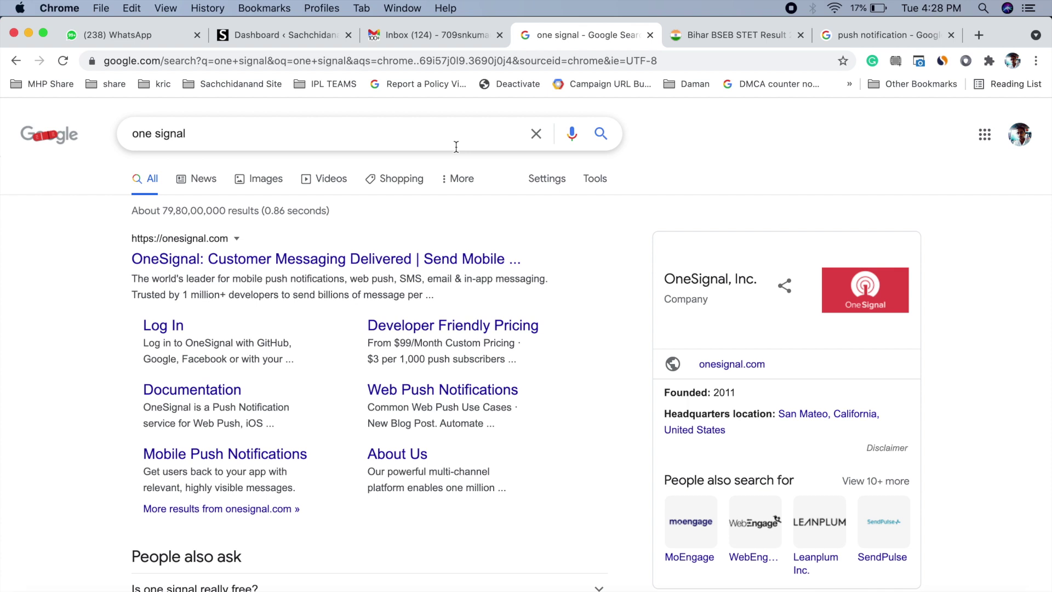
{"action": "left_click", "coordinate": [350, 258]}
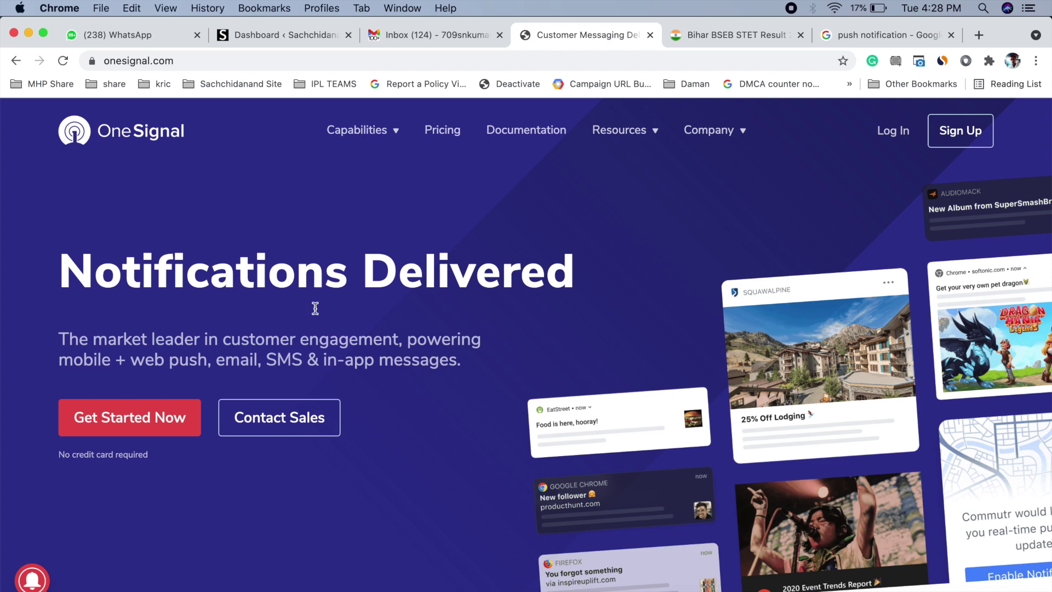
{"action": "left_click", "coordinate": [177, 425]}
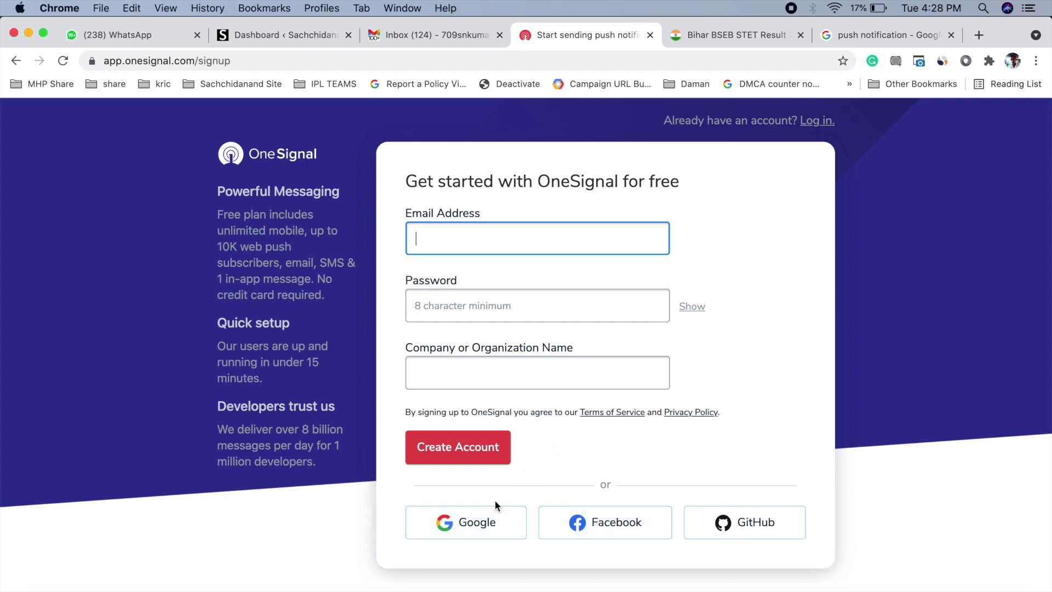
{"action": "left_click", "coordinate": [477, 520]}
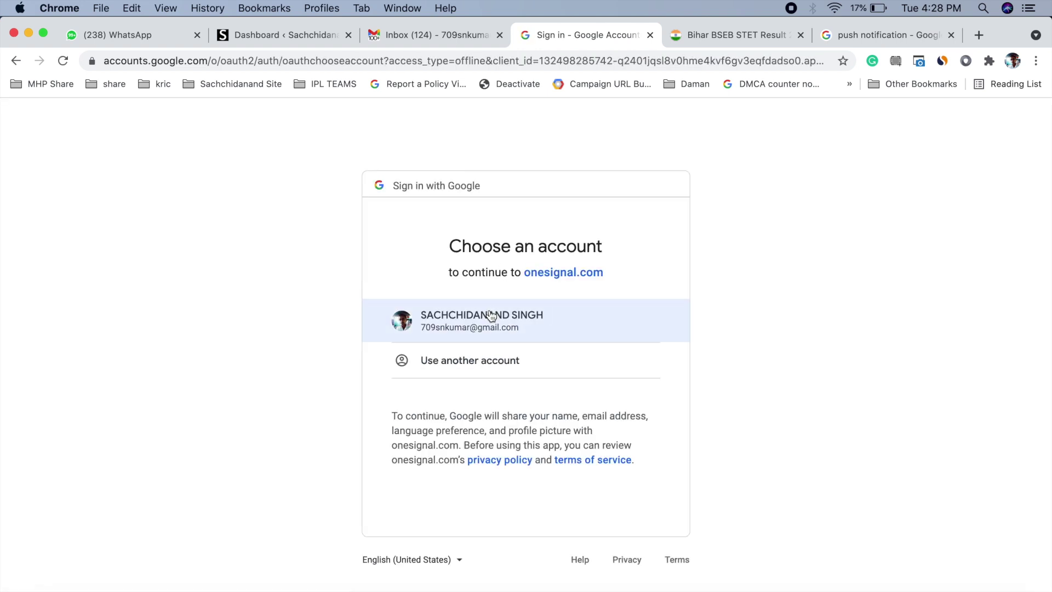
{"action": "left_click", "coordinate": [490, 313]}
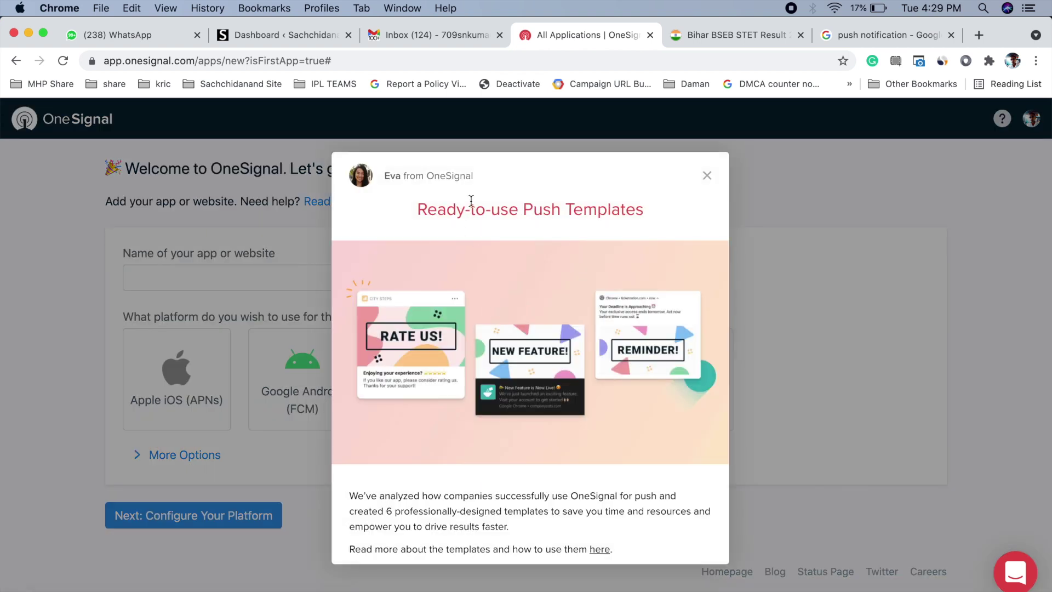
Dismiss the ready-to-use push templates announcement and enter the website's name as the name of the new app
{"action": "scroll", "coordinate": [530, 339], "scroll_direction": "down", "scroll_amount": 2}
{"action": "scroll", "coordinate": [530, 340], "scroll_direction": "up", "scroll_amount": 2}
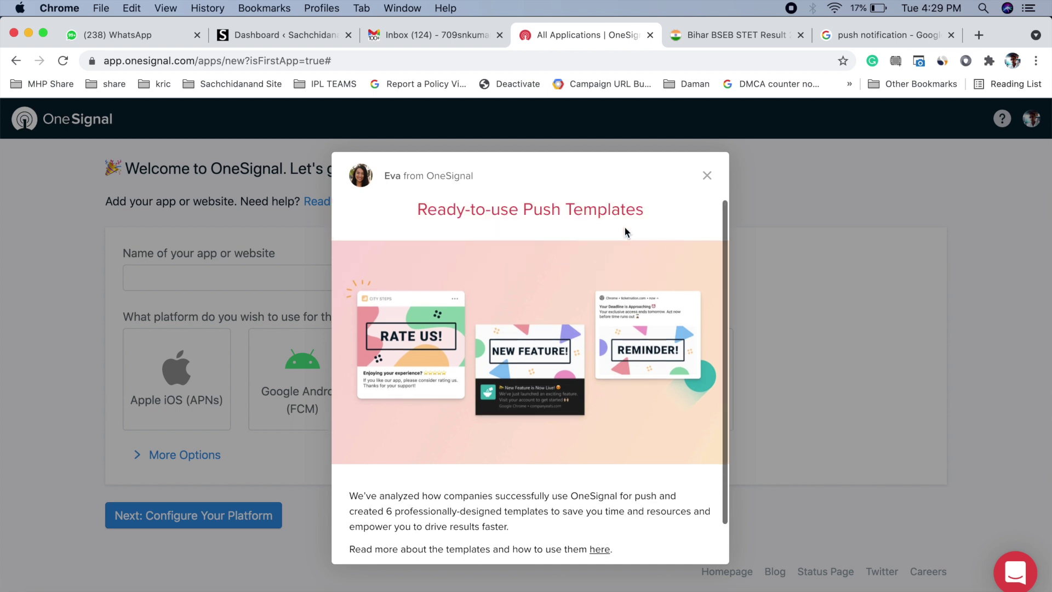
{"action": "left_click", "coordinate": [707, 176]}
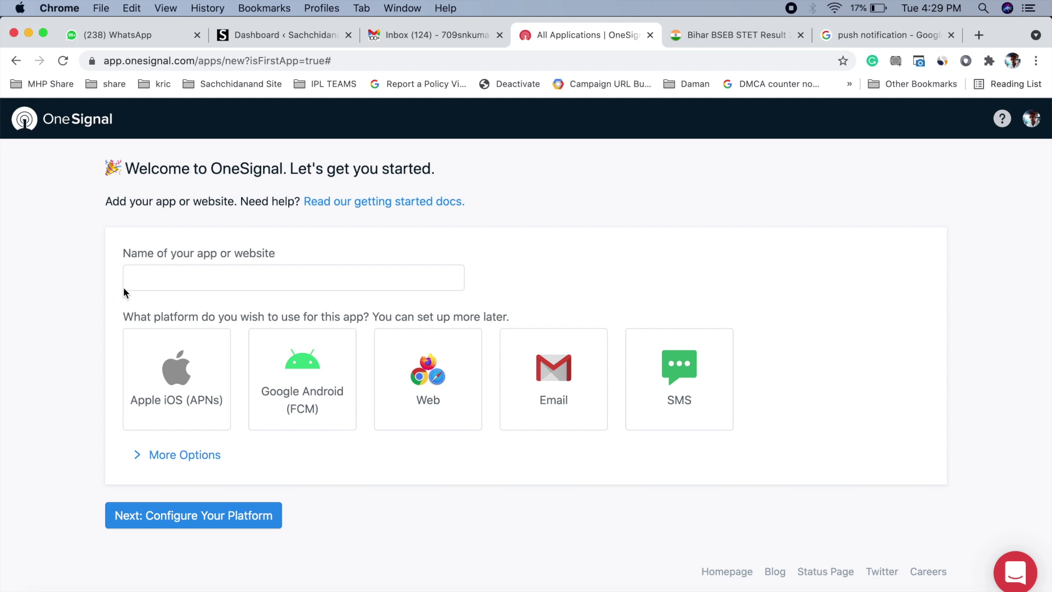
{"action": "left_click", "coordinate": [167, 270]}
{"action": "type", "text": "Sachchidanad"}
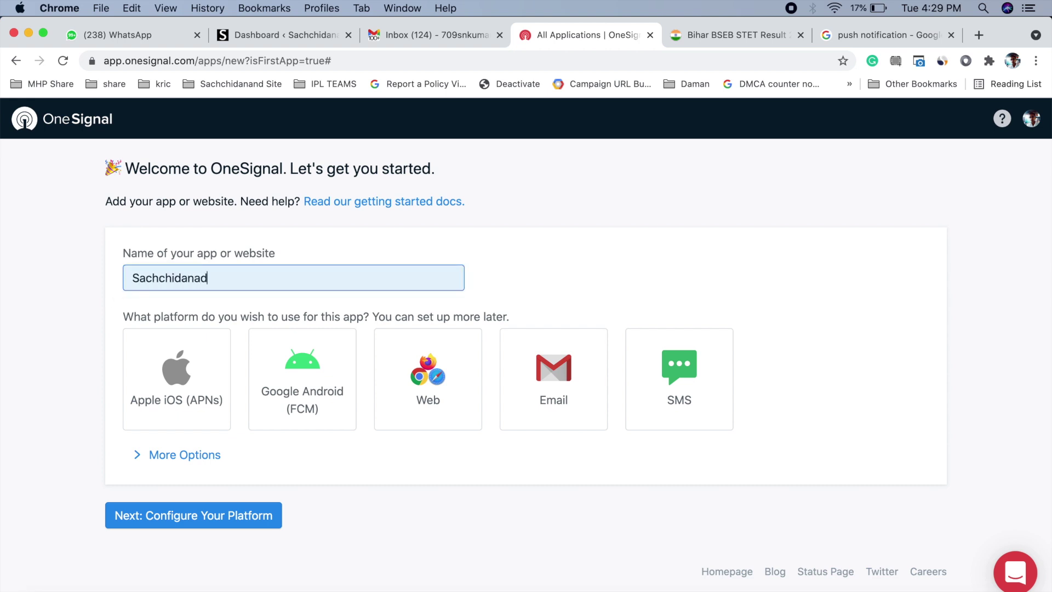
{"action": "left_click", "coordinate": [62, 294]}
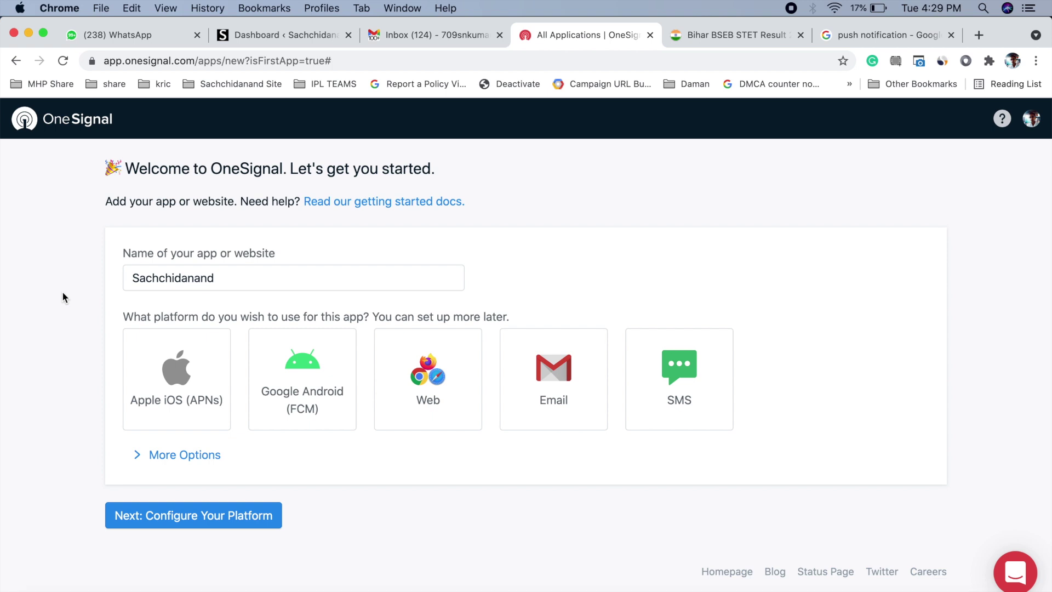
Choose Web as the app's platform, show the additional platform options, and continue to the platform configuration
{"action": "left_click", "coordinate": [436, 366]}
{"action": "left_click", "coordinate": [435, 365]}
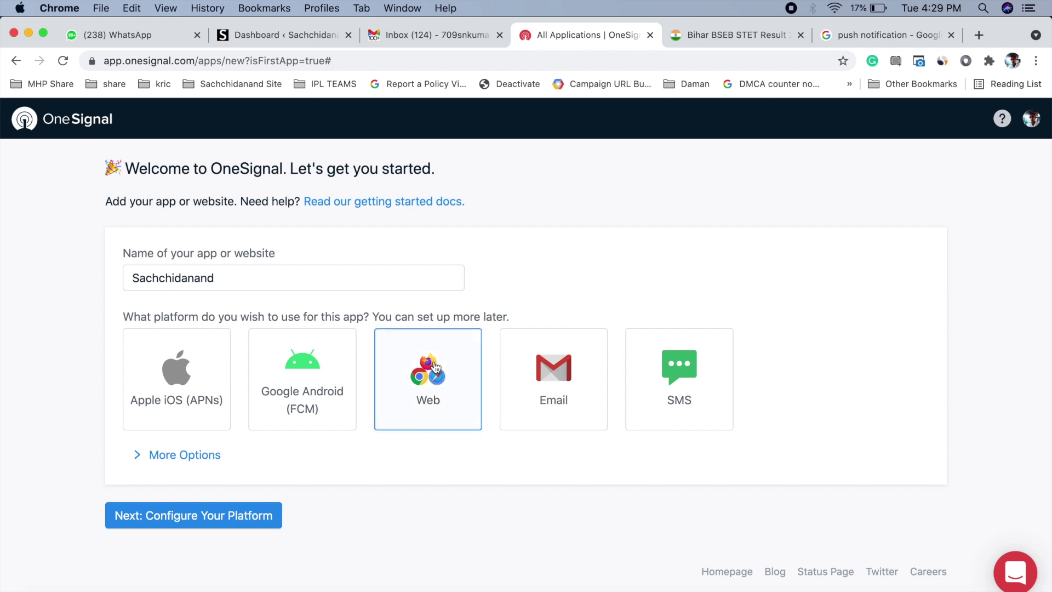
{"action": "left_click", "coordinate": [182, 454]}
{"action": "scroll", "coordinate": [290, 441], "scroll_direction": "down", "scroll_amount": 5}
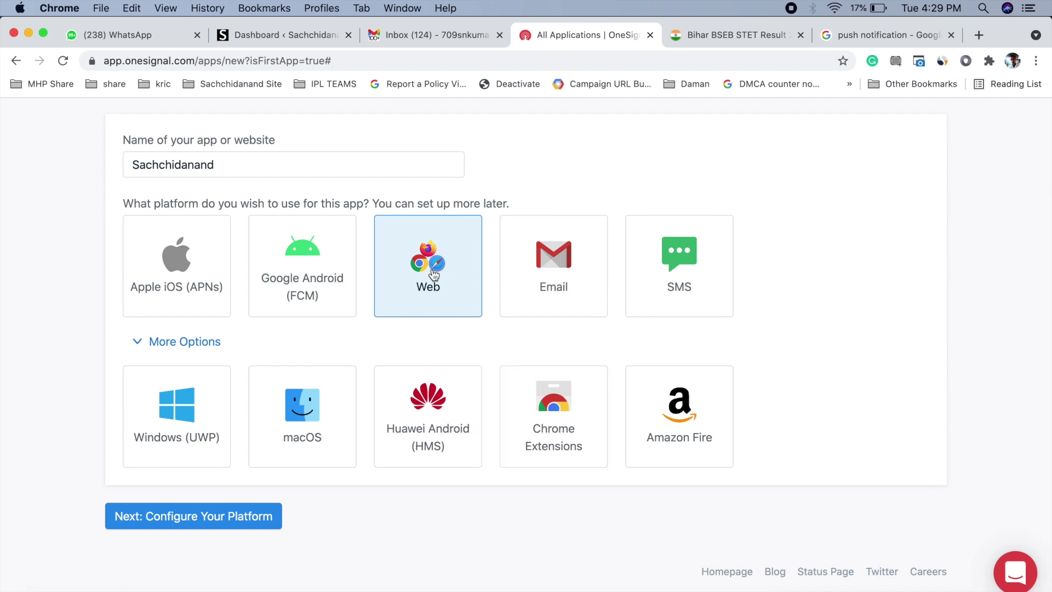
{"action": "left_click", "coordinate": [255, 520]}
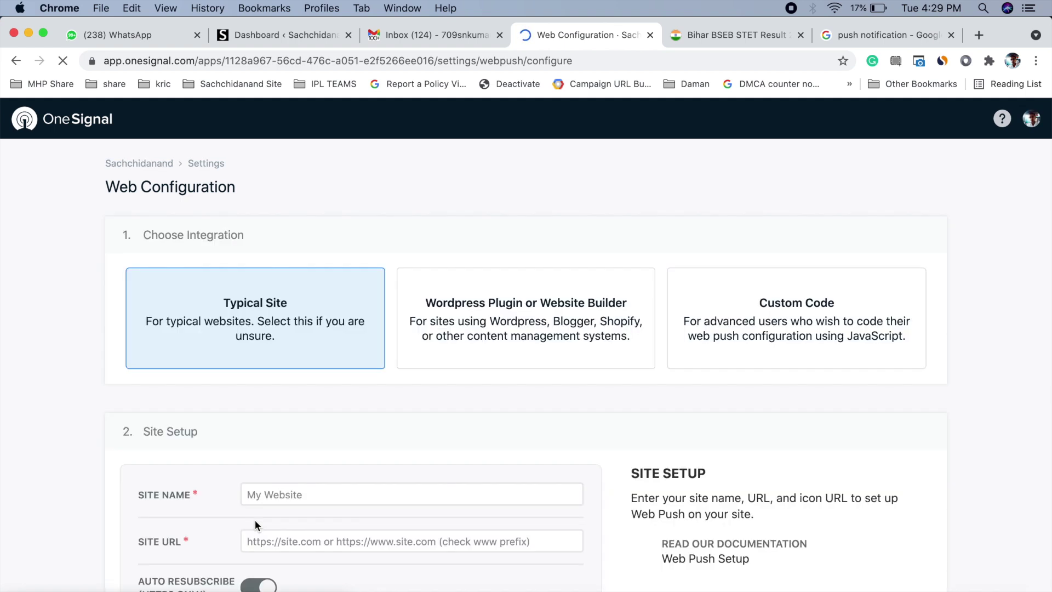
Enter the website's name as the site name in the Site Setup section
{"action": "scroll", "coordinate": [52, 480], "scroll_direction": "down", "scroll_amount": 3}
{"action": "scroll", "coordinate": [51, 480], "scroll_direction": "down", "scroll_amount": 1}
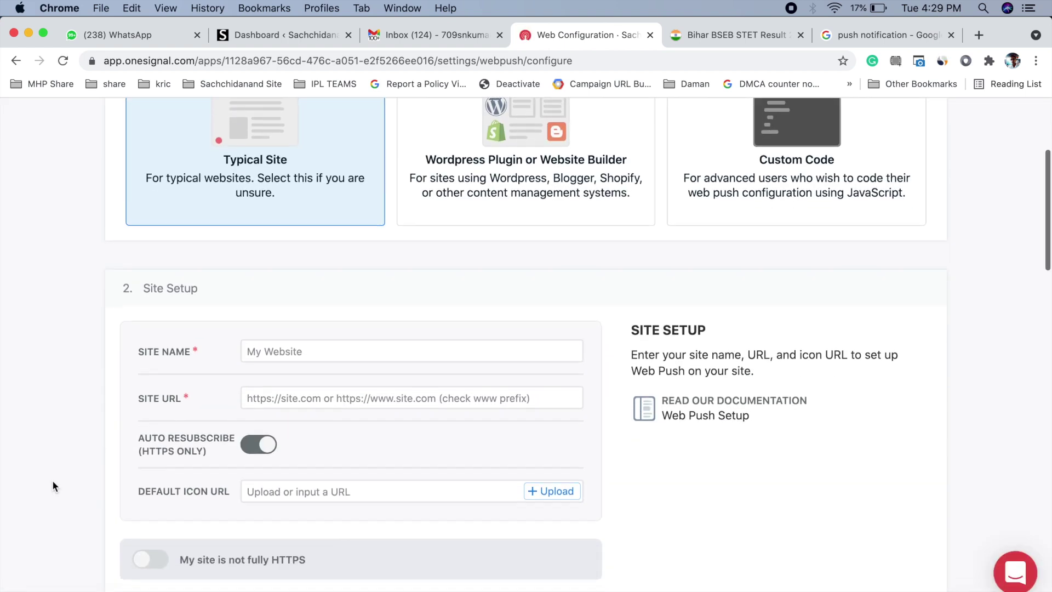
{"action": "left_click", "coordinate": [302, 362]}
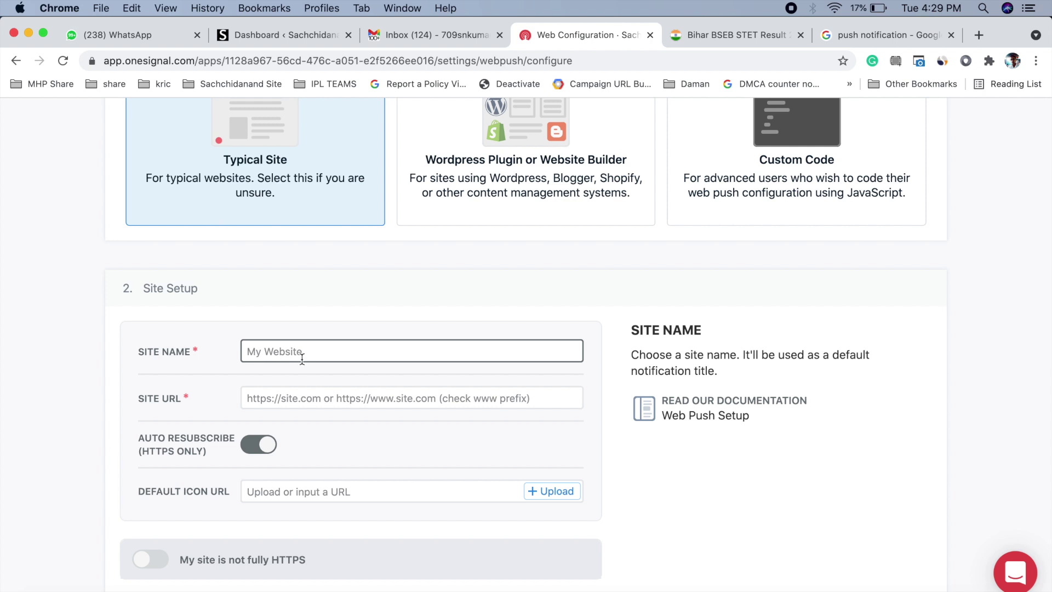
{"action": "left_click", "coordinate": [301, 354]}
{"action": "type", "text": "Sachchidanand"}
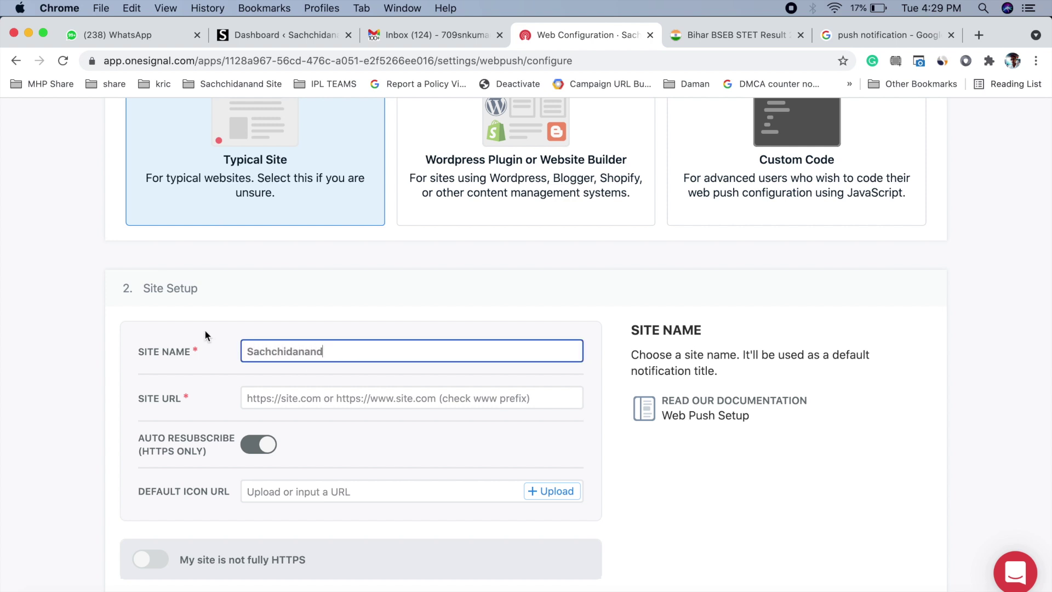
{"action": "left_click", "coordinate": [82, 340]}
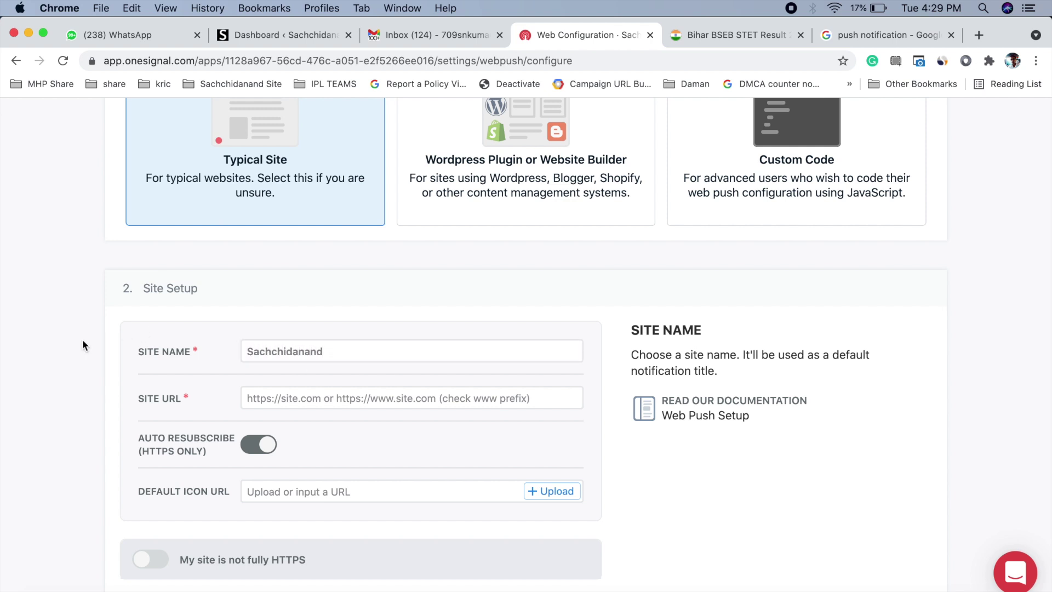
{"action": "left_click", "coordinate": [287, 37]}
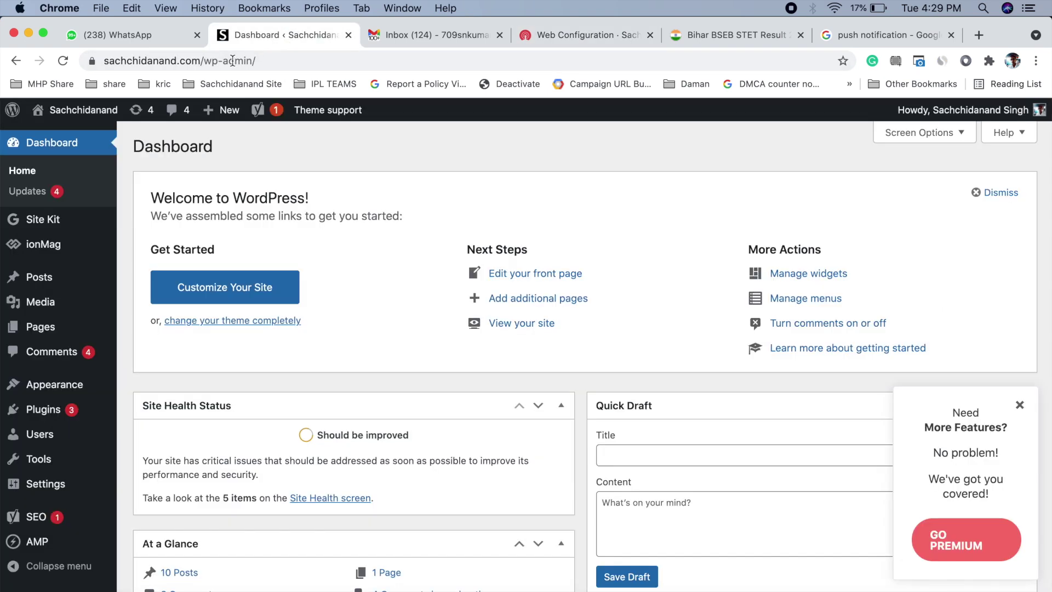
{"action": "left_click_drag", "start_coordinate": [201, 64], "coordinate": [90, 64]}
{"action": "key", "text": "super+c"}
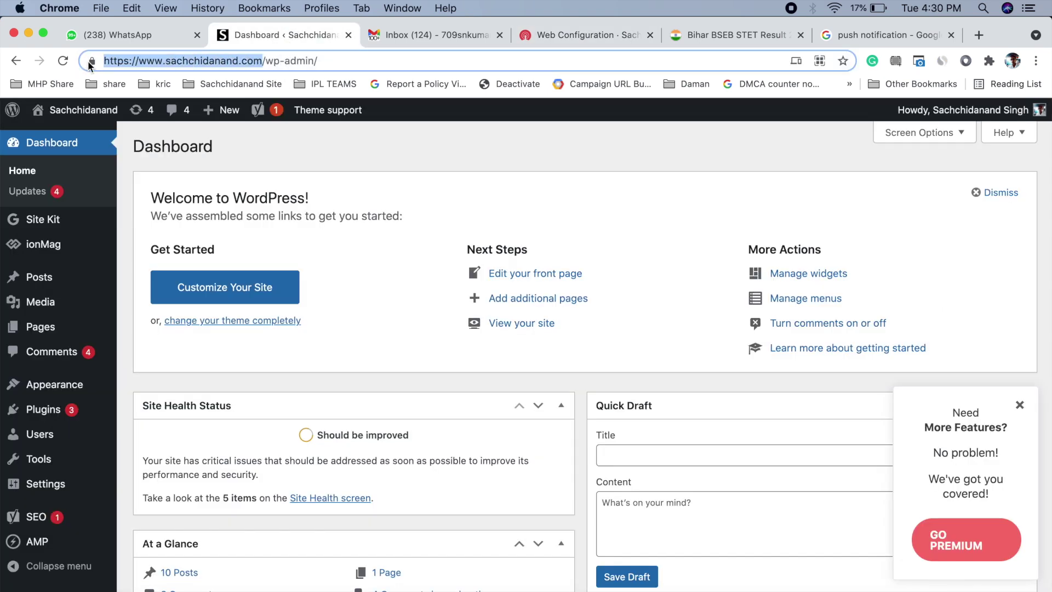
{"action": "left_click", "coordinate": [544, 28]}
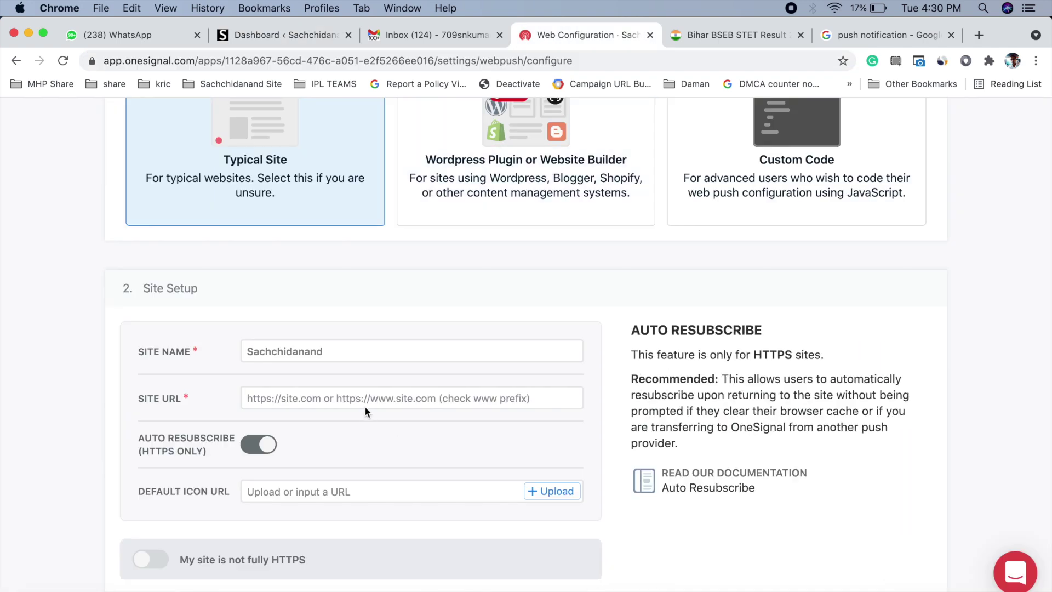
{"action": "left_click", "coordinate": [366, 402]}
{"action": "key", "text": "super+v"}
{"action": "left_click", "coordinate": [110, 431]}
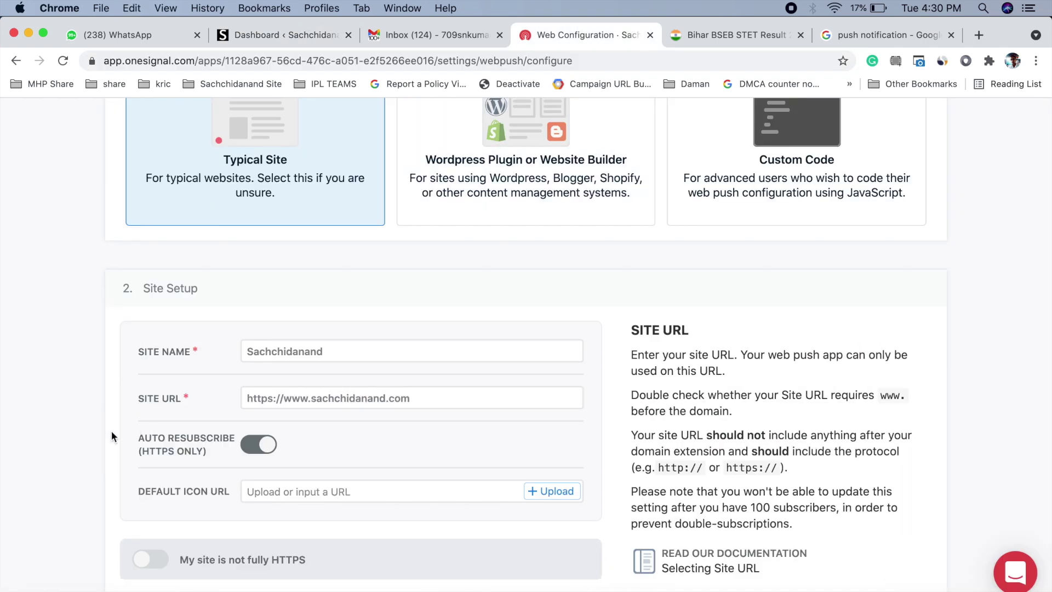
Copy the file URL of the square S site icon, cropped-Icon.png, from the WordPress media library for the default icon setting
{"action": "scroll", "coordinate": [110, 431], "scroll_direction": "down", "scroll_amount": 2}
{"action": "mouse_move", "coordinate": [166, 420]}
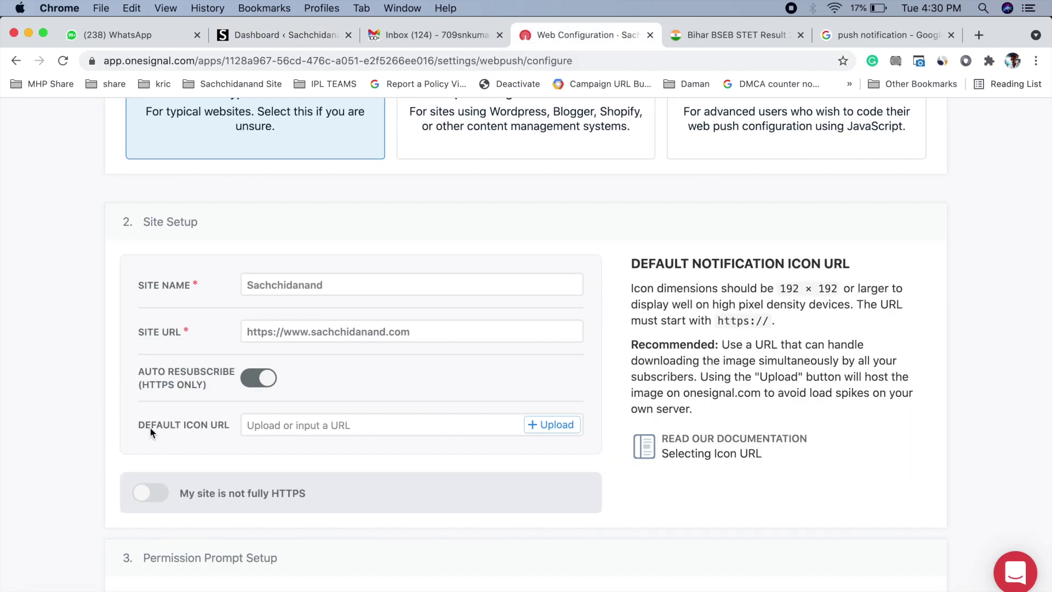
{"action": "left_click", "coordinate": [251, 421]}
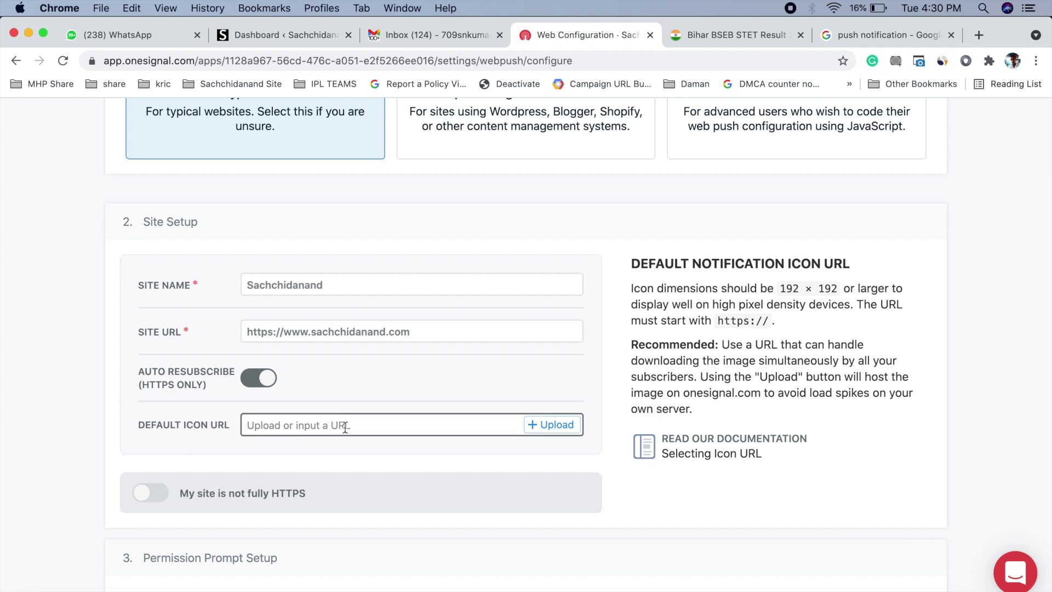
{"action": "left_click", "coordinate": [304, 33]}
{"action": "mouse_move", "coordinate": [64, 272]}
{"action": "left_click", "coordinate": [41, 302]}
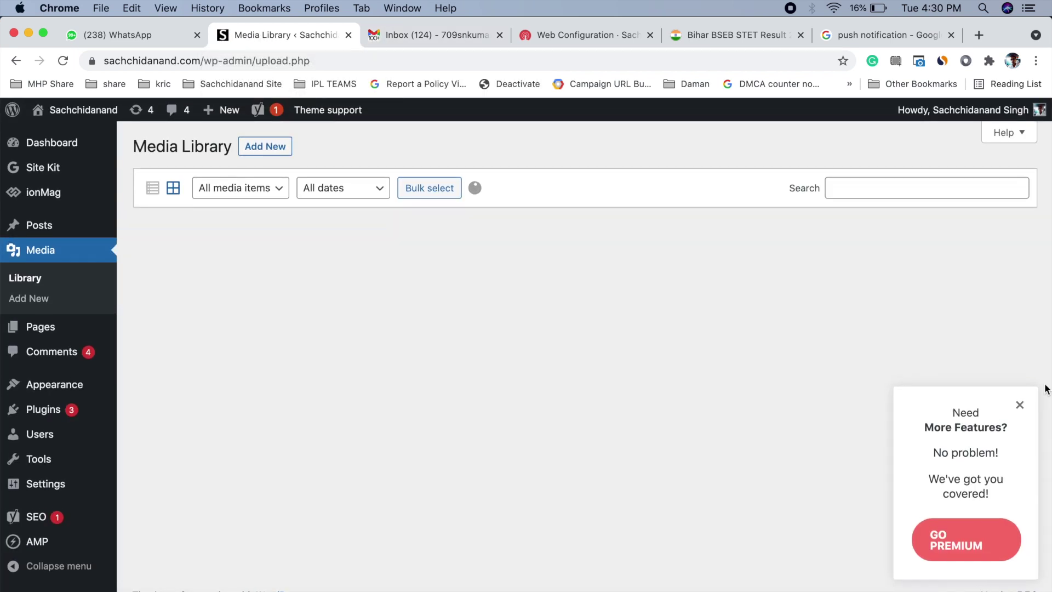
{"action": "left_click", "coordinate": [1026, 404]}
{"action": "scroll", "coordinate": [1026, 405], "scroll_direction": "down", "scroll_amount": 3}
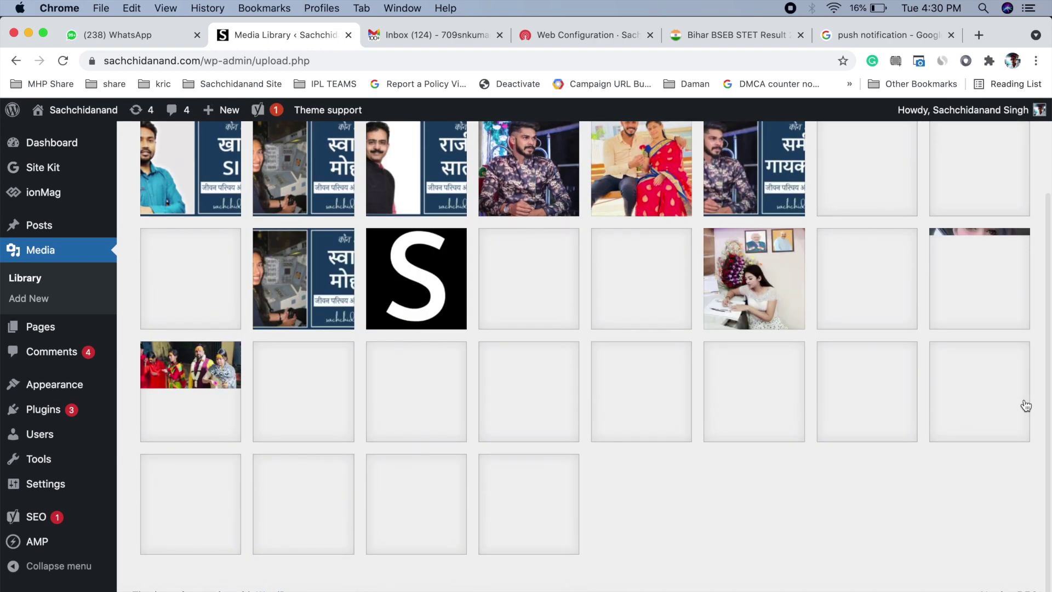
{"action": "left_click", "coordinate": [410, 279]}
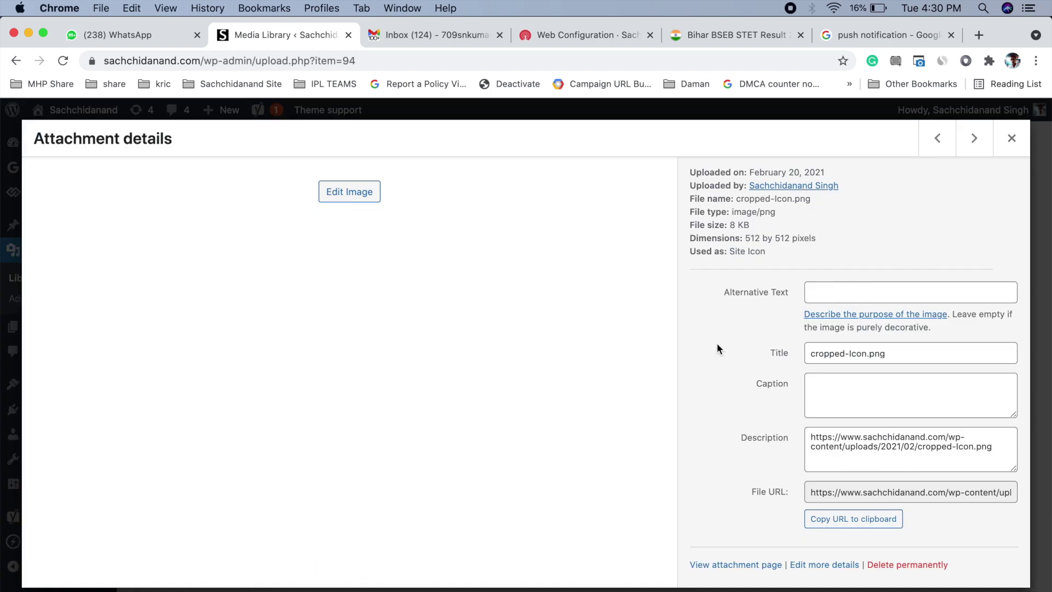
{"action": "left_click", "coordinate": [823, 492]}
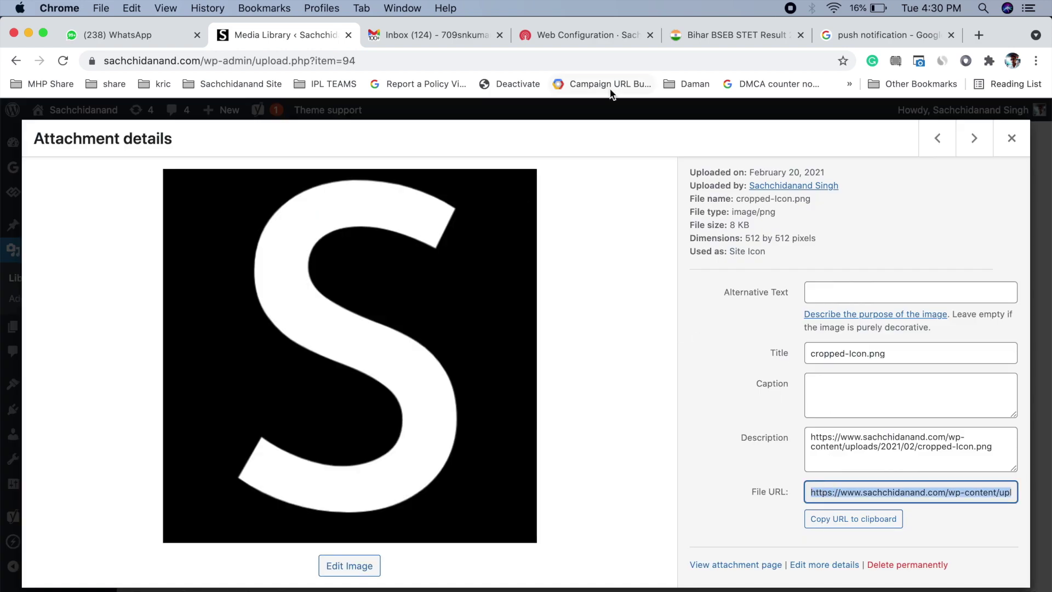
{"action": "left_click", "coordinate": [827, 519]}
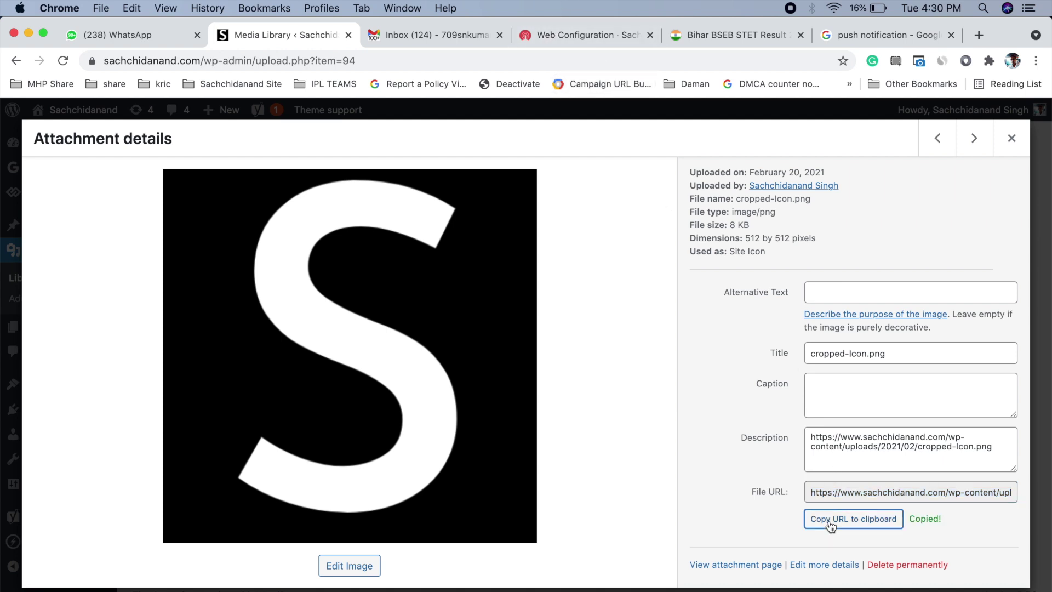
Paste the copied image address as the Default Icon URL in OneSignal's Site Setup section
{"action": "left_click", "coordinate": [577, 33]}
{"action": "left_click", "coordinate": [272, 426]}
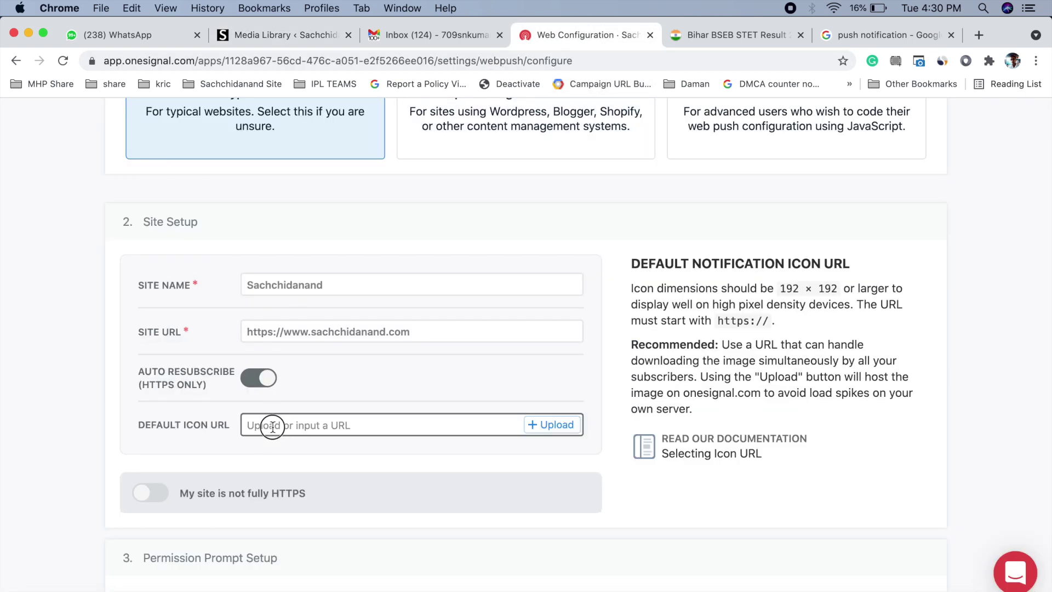
{"action": "key", "text": "cmd+v"}
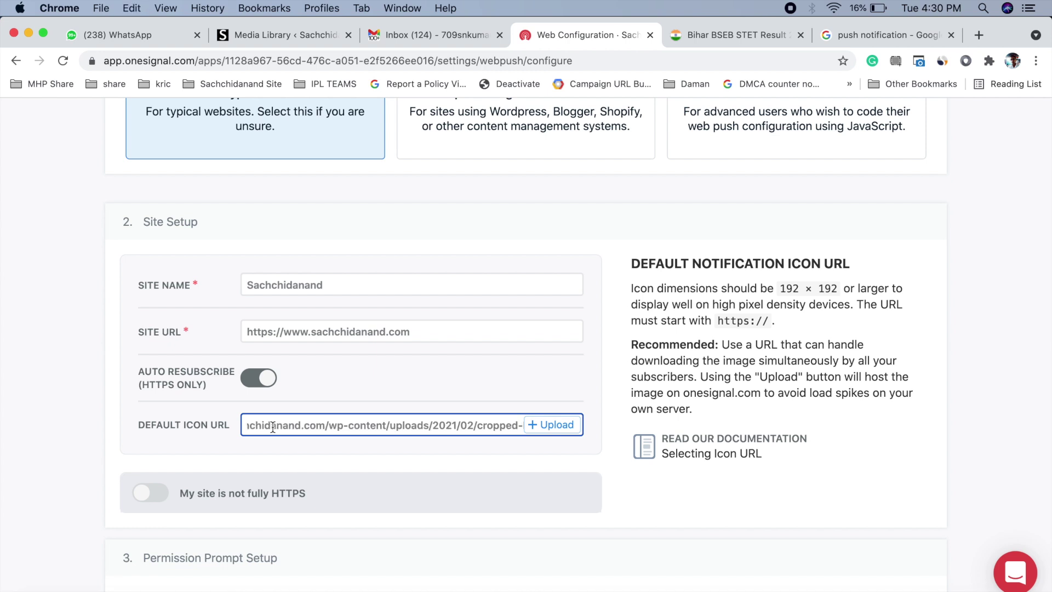
{"action": "left_click", "coordinate": [47, 431]}
Review the non-HTTPS option, the permission prompt setup, the welcome notification preview and the integration choices in the web configuration
{"action": "scroll", "coordinate": [46, 429], "scroll_direction": "down", "scroll_amount": 1}
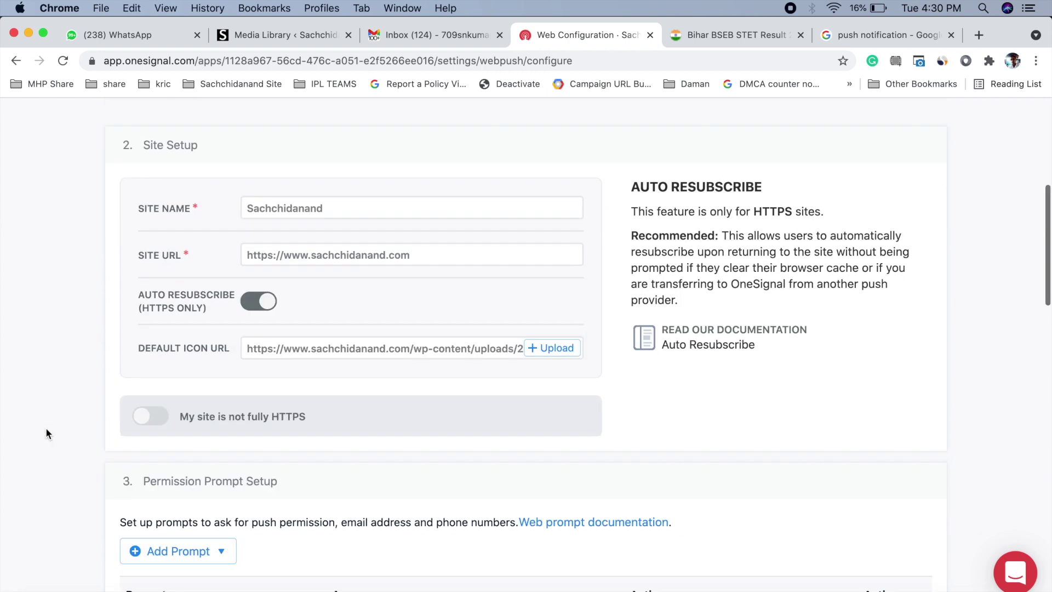
{"action": "mouse_move", "coordinate": [176, 415]}
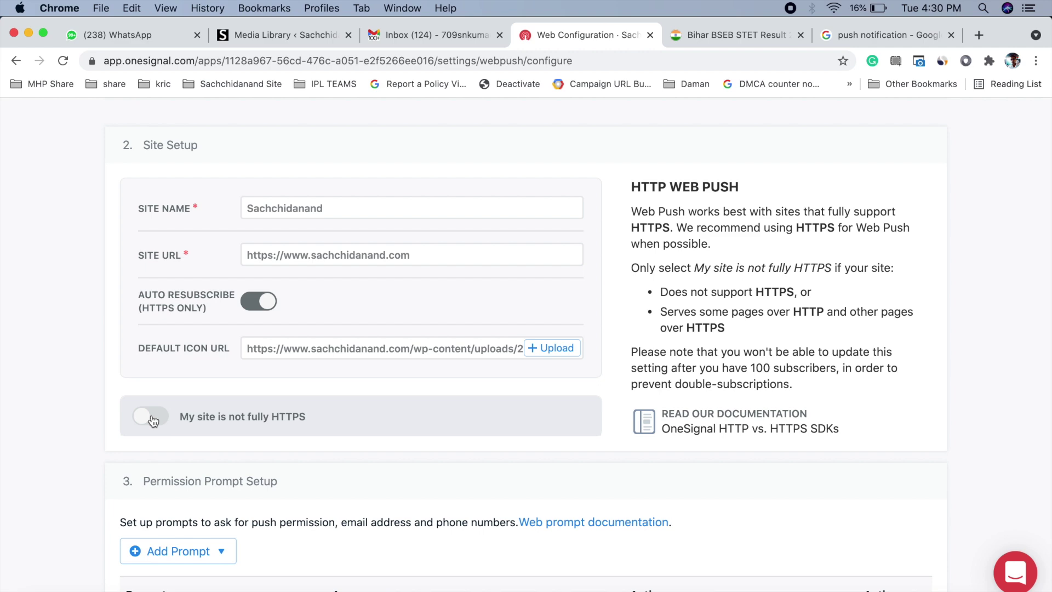
{"action": "scroll", "coordinate": [78, 412], "scroll_direction": "down", "scroll_amount": 5}
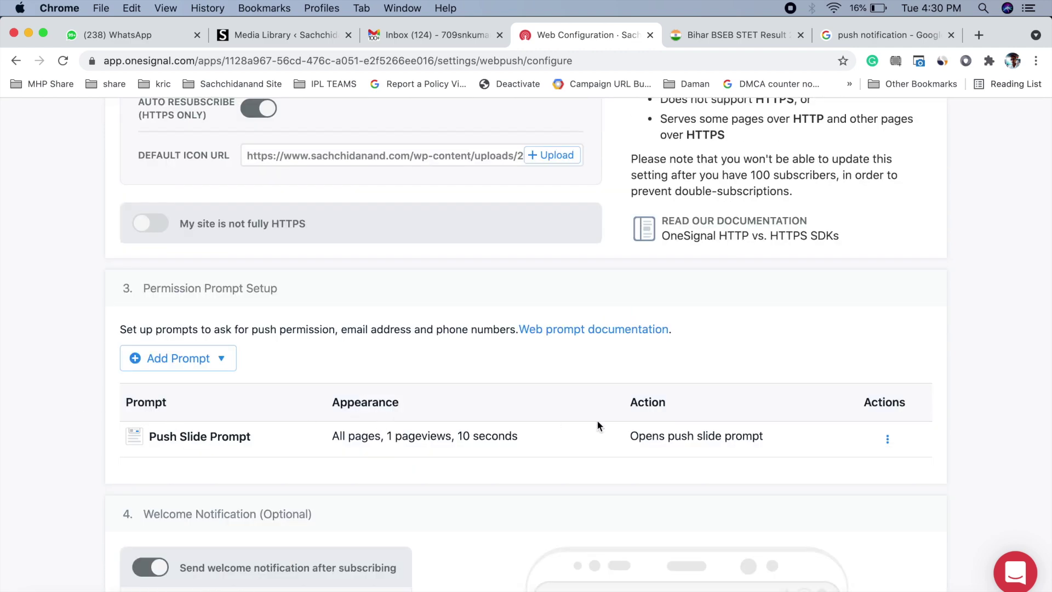
{"action": "scroll", "coordinate": [724, 432], "scroll_direction": "down", "scroll_amount": 6}
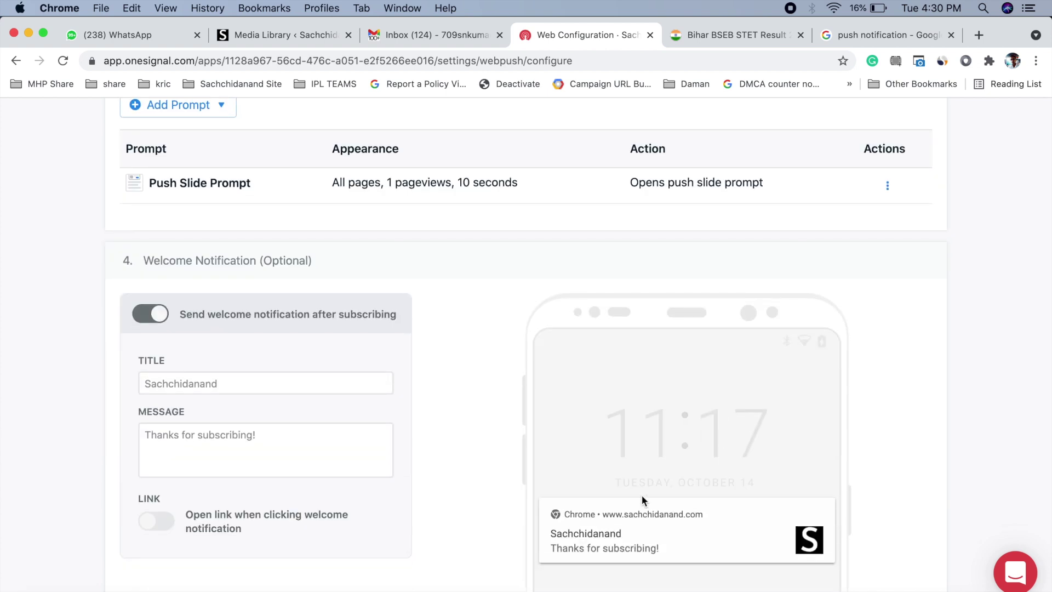
{"action": "scroll", "coordinate": [592, 527], "scroll_direction": "down", "scroll_amount": 2}
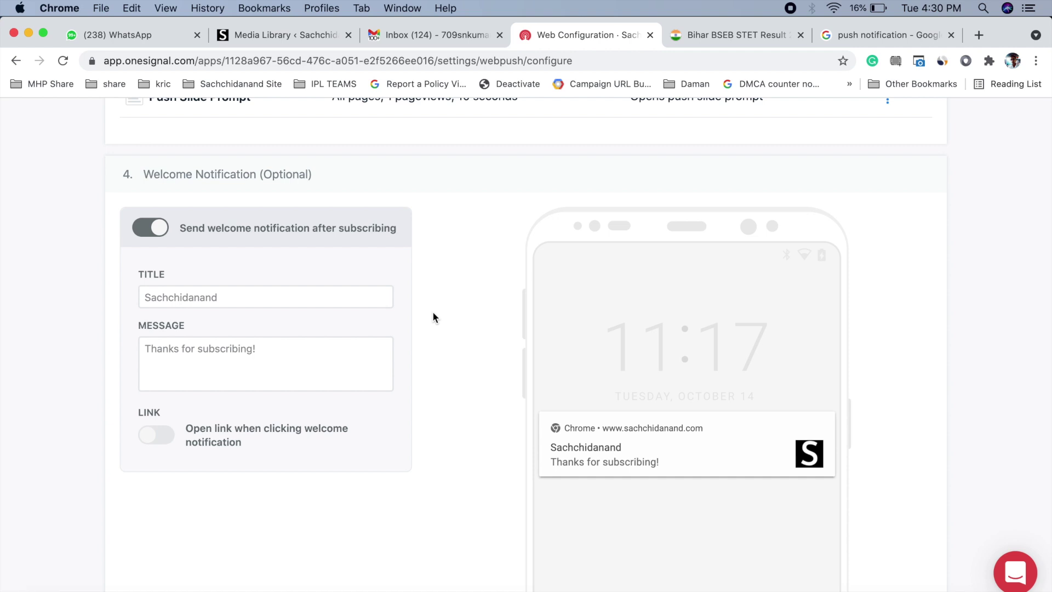
{"action": "scroll", "coordinate": [432, 318], "scroll_direction": "down", "scroll_amount": 1}
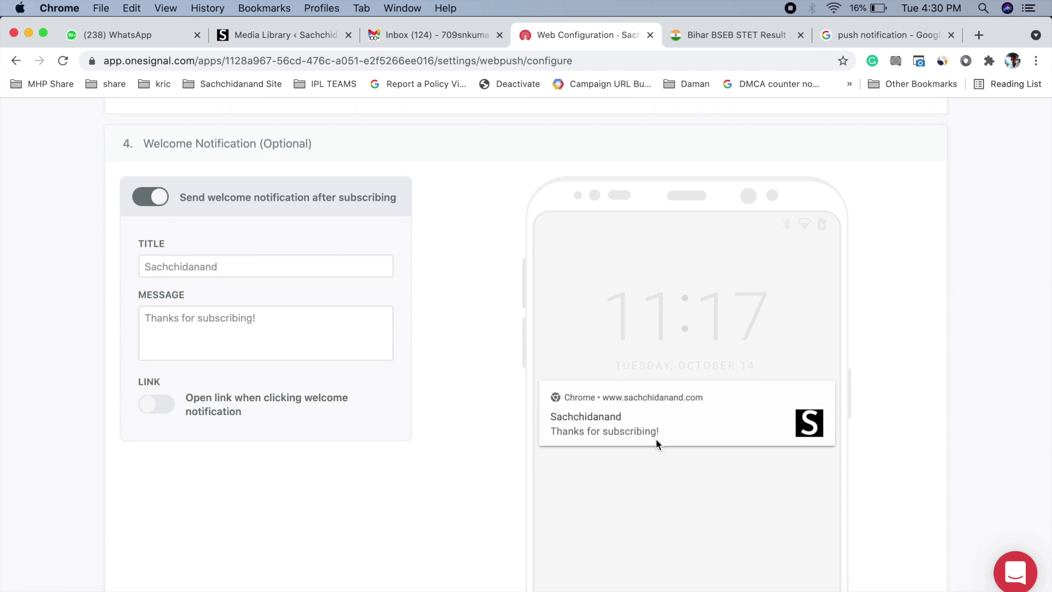
{"action": "left_click", "coordinate": [329, 339]}
{"action": "scroll", "coordinate": [254, 351], "scroll_direction": "down", "scroll_amount": 10}
{"action": "scroll", "coordinate": [258, 355], "scroll_direction": "up", "scroll_amount": 20}
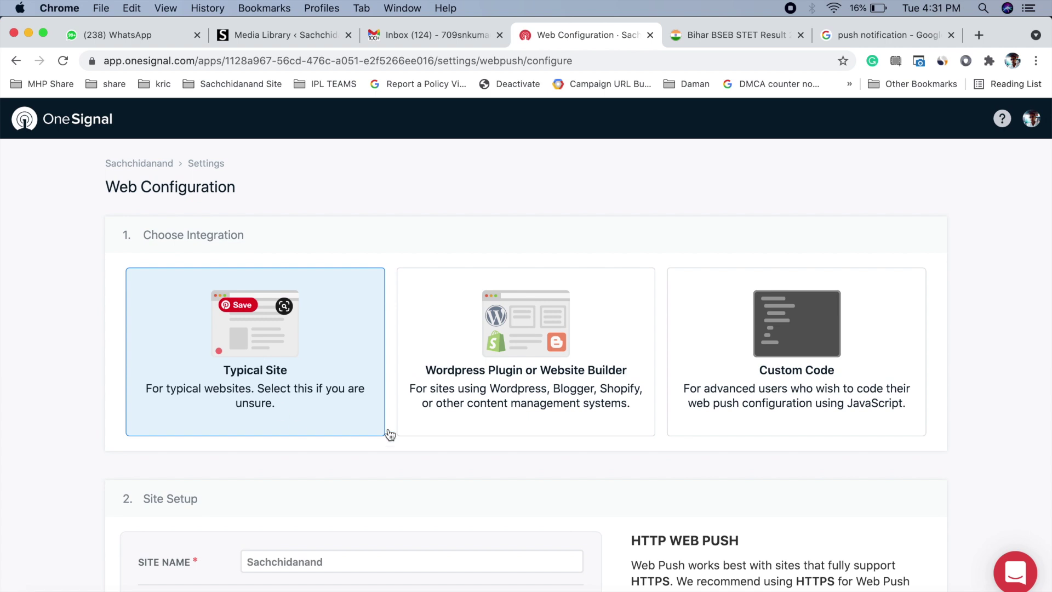
{"action": "scroll", "coordinate": [301, 403], "scroll_direction": "down", "scroll_amount": 2}
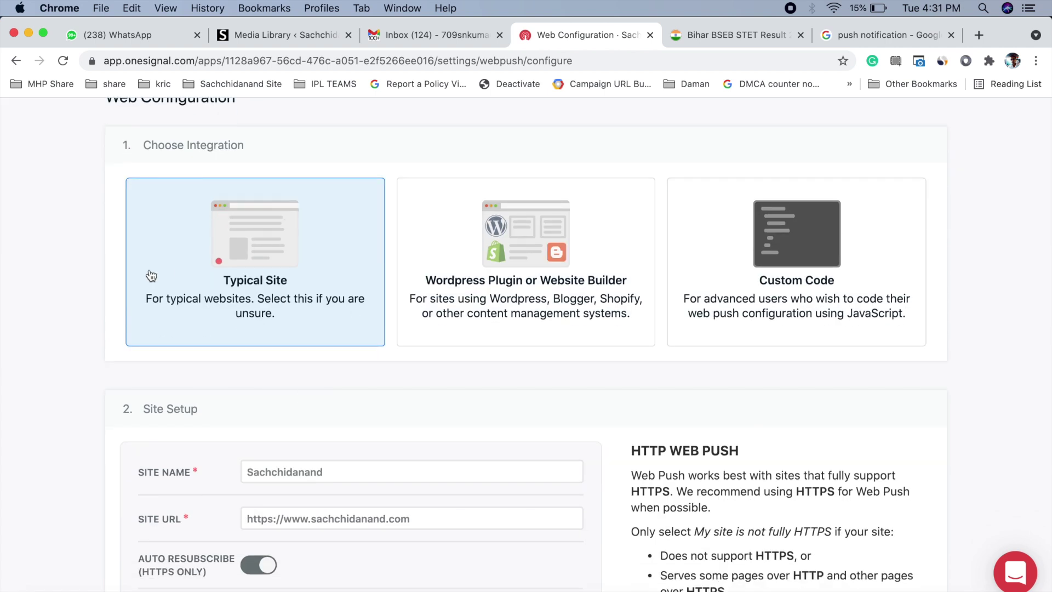
{"action": "scroll", "coordinate": [90, 428], "scroll_direction": "up", "scroll_amount": 2}
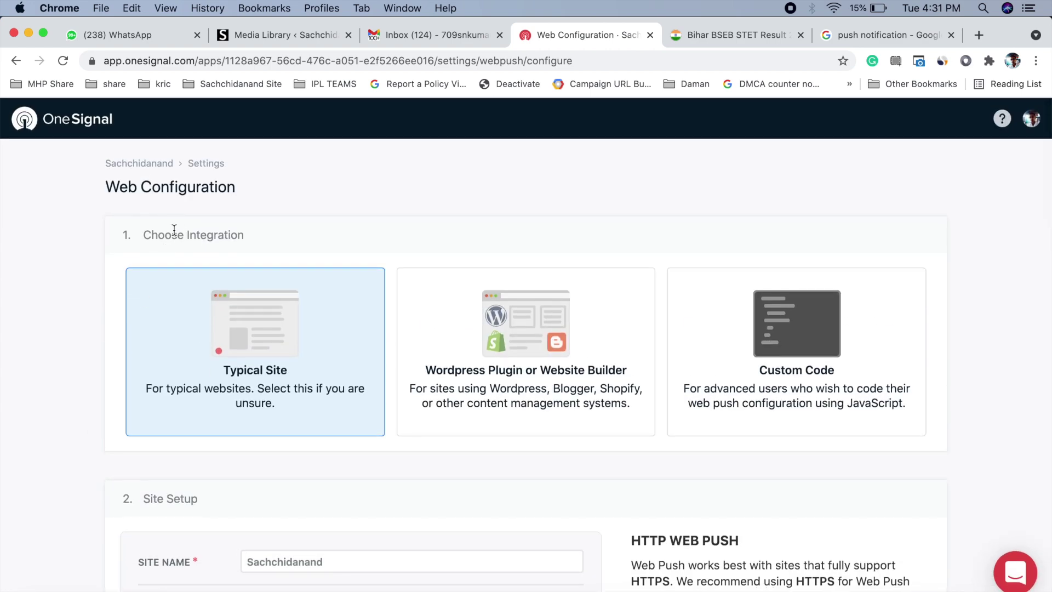
Choose the Wordpress Plugin or Website Builder integration with WordPress as the CMS and save the web configuration
{"action": "left_click", "coordinate": [522, 339]}
{"action": "scroll", "coordinate": [522, 339], "scroll_direction": "down", "scroll_amount": 3}
{"action": "left_click", "coordinate": [199, 335]}
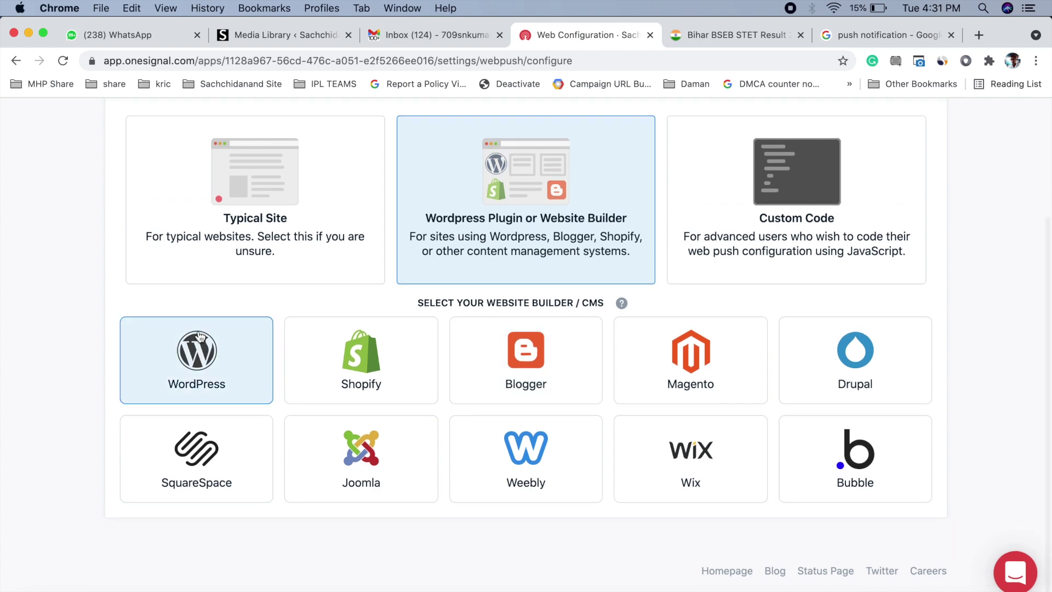
{"action": "scroll", "coordinate": [198, 331], "scroll_direction": "down", "scroll_amount": 7}
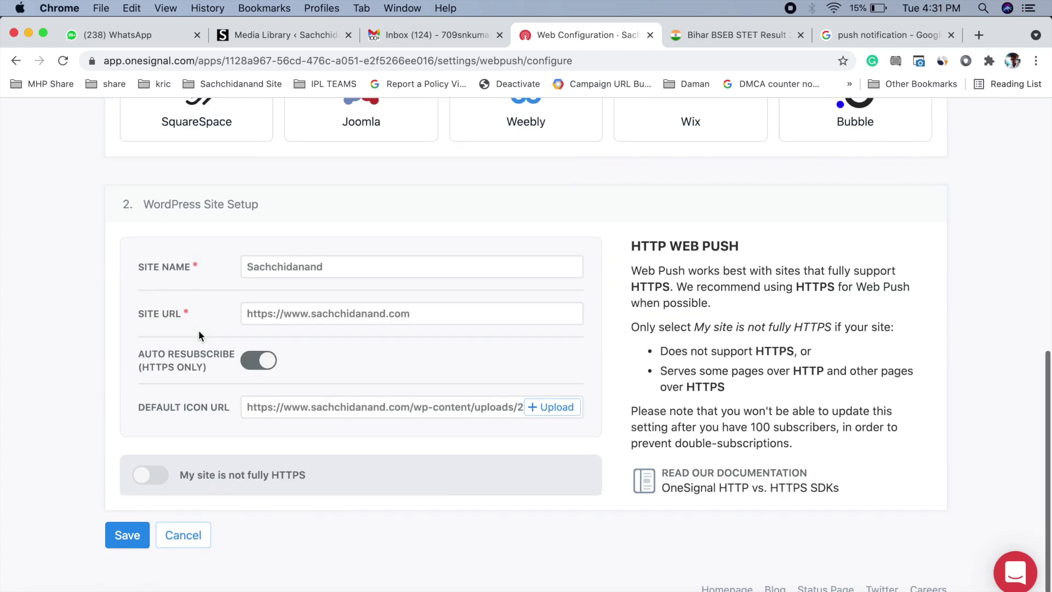
{"action": "scroll", "coordinate": [319, 394], "scroll_direction": "down", "scroll_amount": 1}
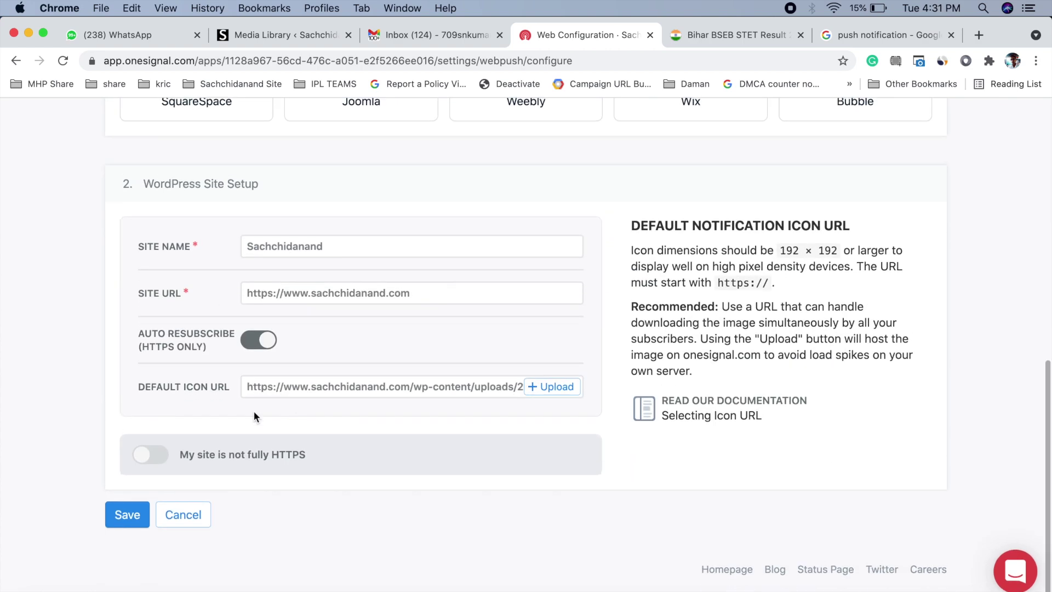
{"action": "left_click", "coordinate": [106, 516]}
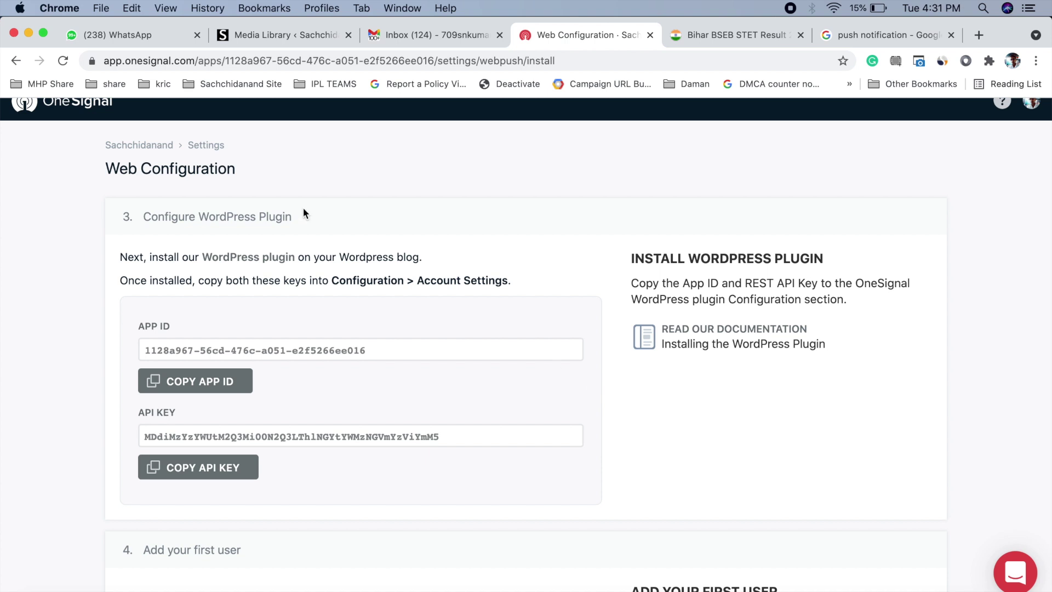
Leave the icon's attachment details, open WordPress's page for adding plugins, and check OneSignal's Configure WordPress Plugin instructions
{"action": "left_click", "coordinate": [286, 38]}
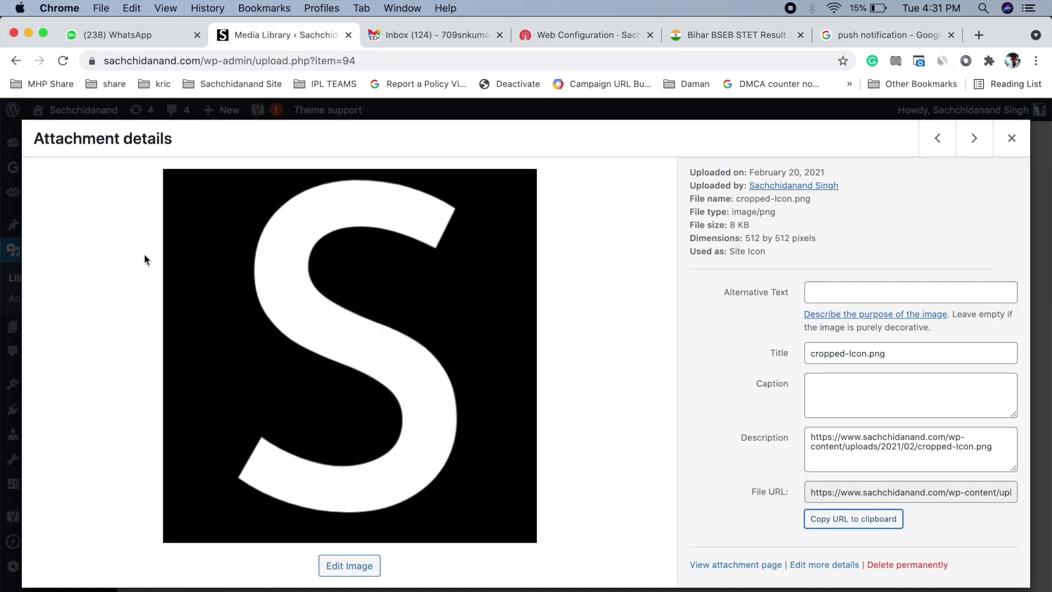
{"action": "left_click", "coordinate": [4, 215]}
{"action": "mouse_move", "coordinate": [50, 409]}
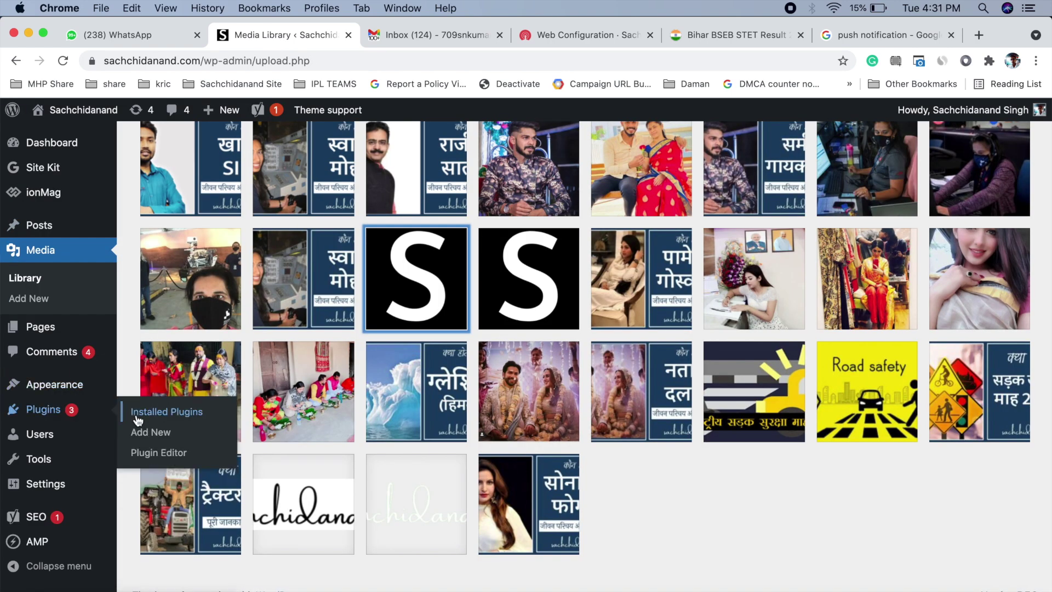
{"action": "left_click", "coordinate": [147, 433]}
{"action": "left_click", "coordinate": [551, 38]}
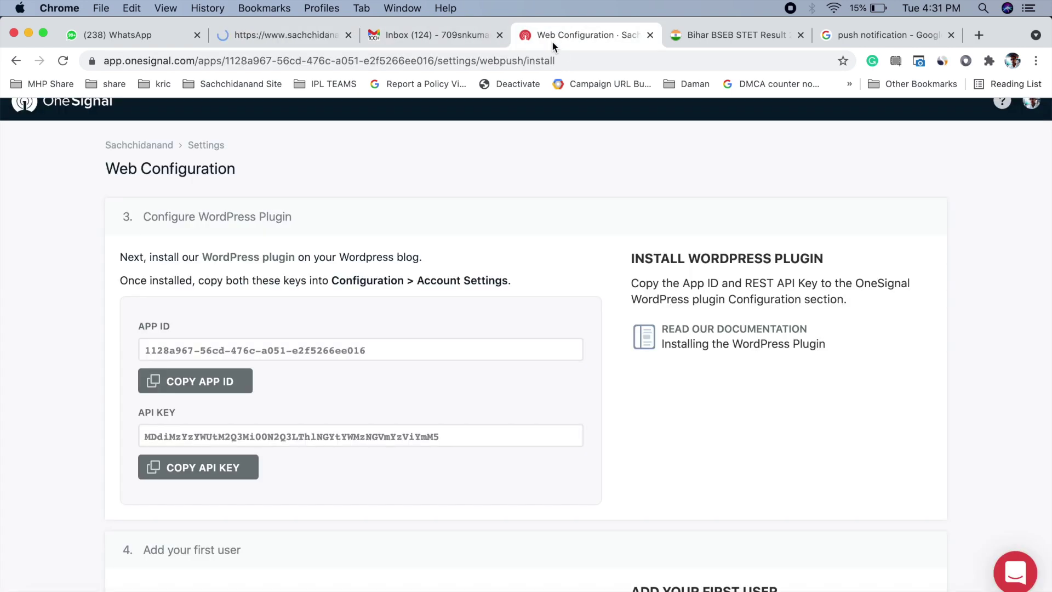
{"action": "scroll", "coordinate": [110, 284], "scroll_direction": "down", "scroll_amount": 5}
{"action": "scroll", "coordinate": [81, 302], "scroll_direction": "up", "scroll_amount": 8}
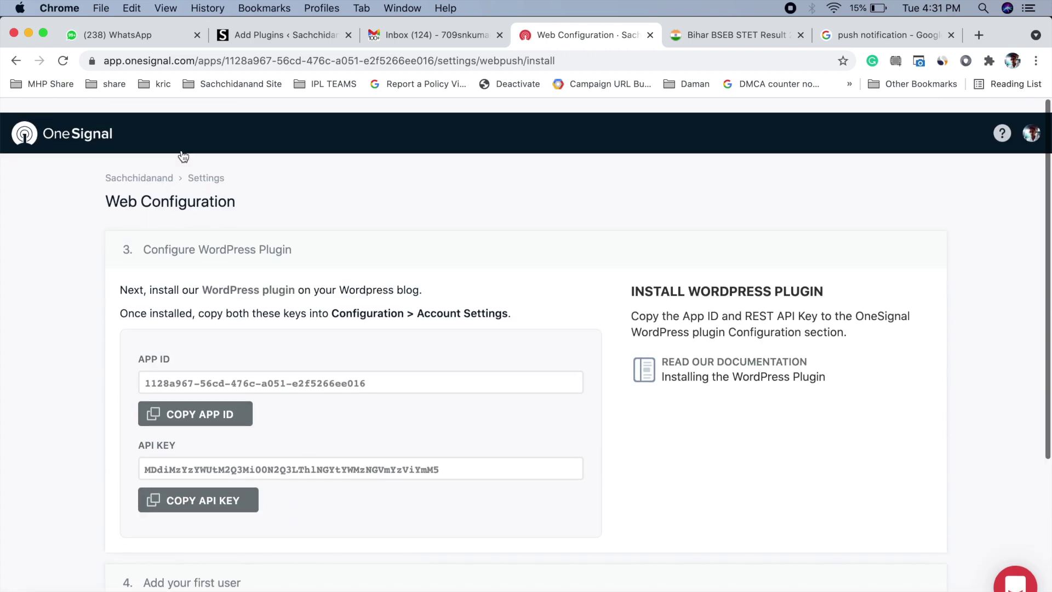
Search the WordPress plugins for onesignal, then install and activate OneSignal – Web Push Notifications
{"action": "left_click", "coordinate": [306, 34]}
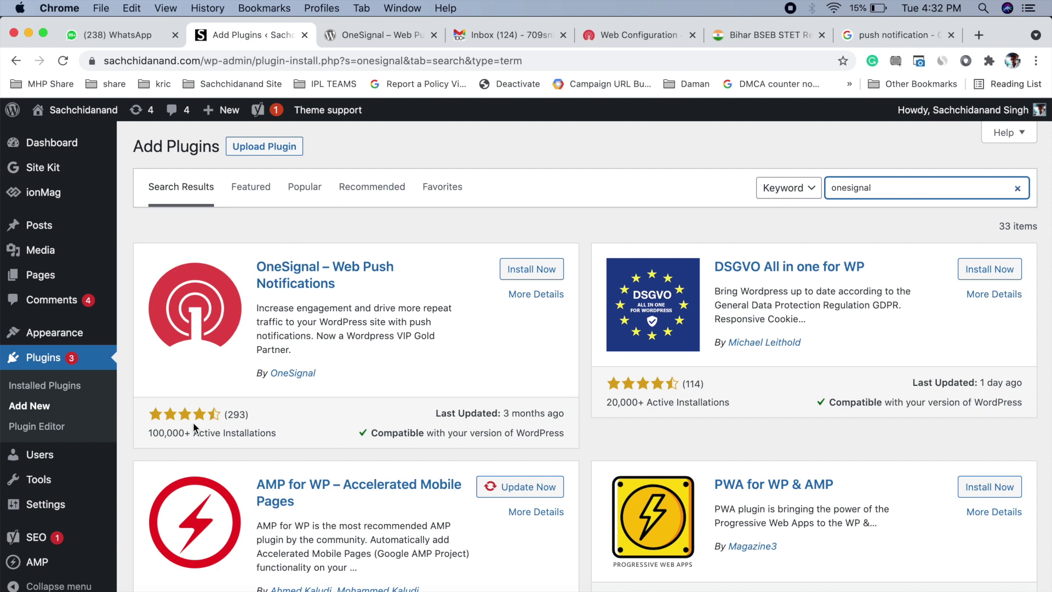
{"action": "left_click", "coordinate": [515, 271]}
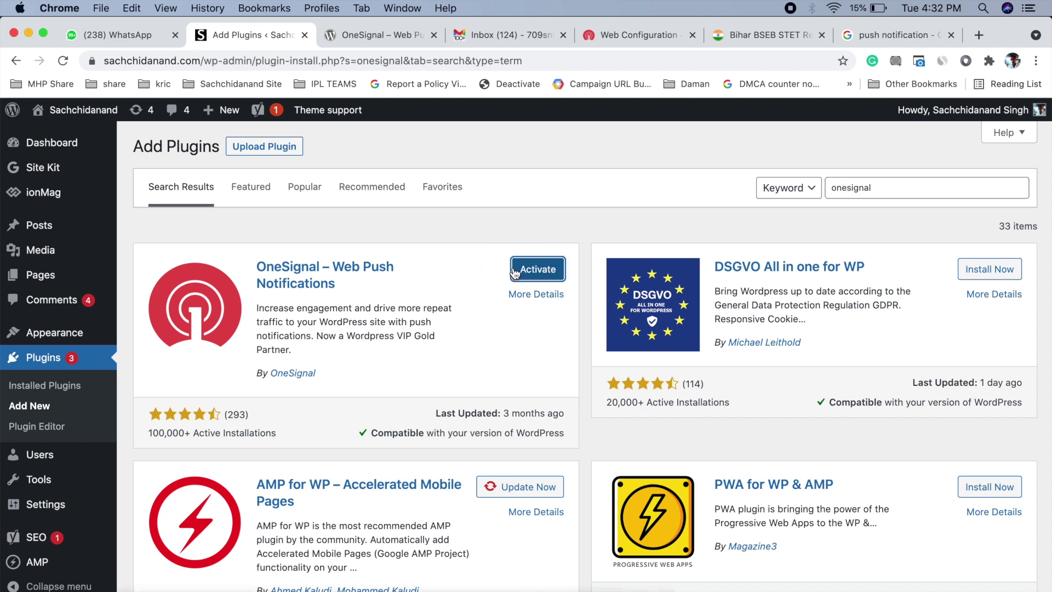
{"action": "left_click", "coordinate": [515, 270]}
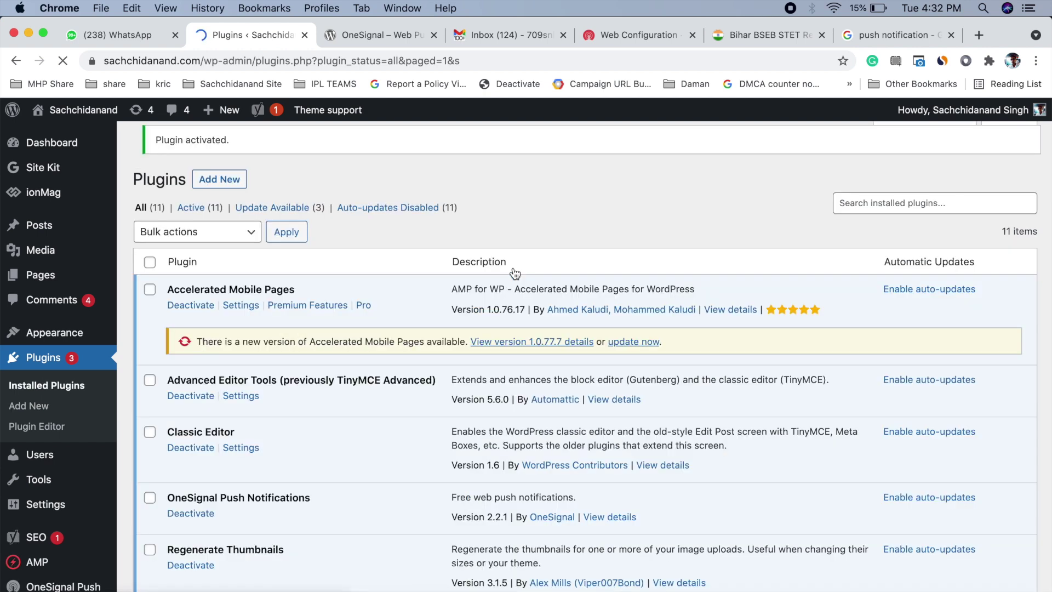
Open the Configuration settings of the OneSignal Push plugin in WordPress and close the extra OneSignal plugin page
{"action": "scroll", "coordinate": [511, 270], "scroll_direction": "down", "scroll_amount": 4}
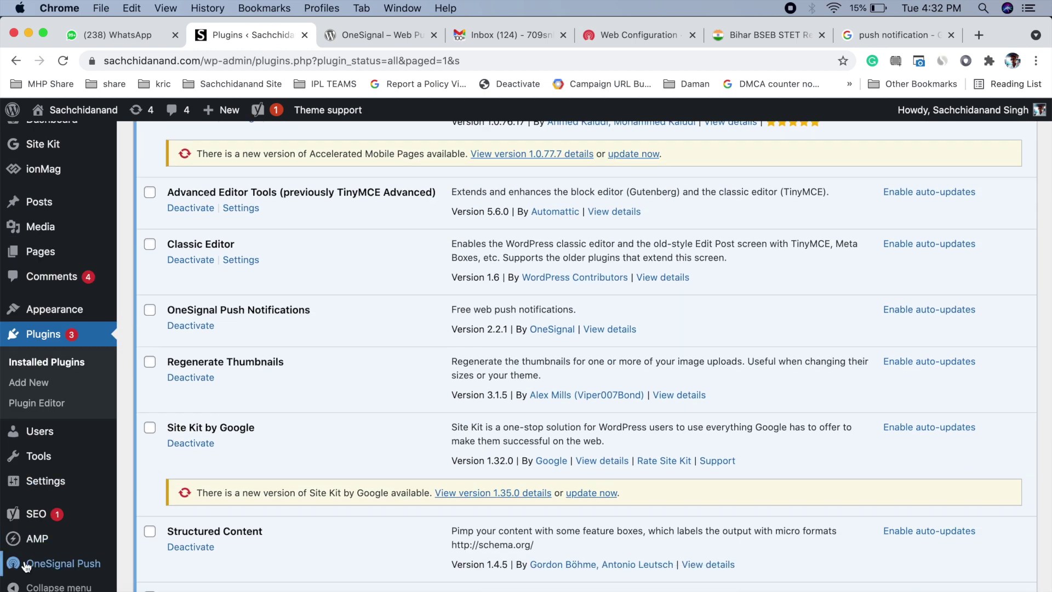
{"action": "left_click", "coordinate": [41, 568]}
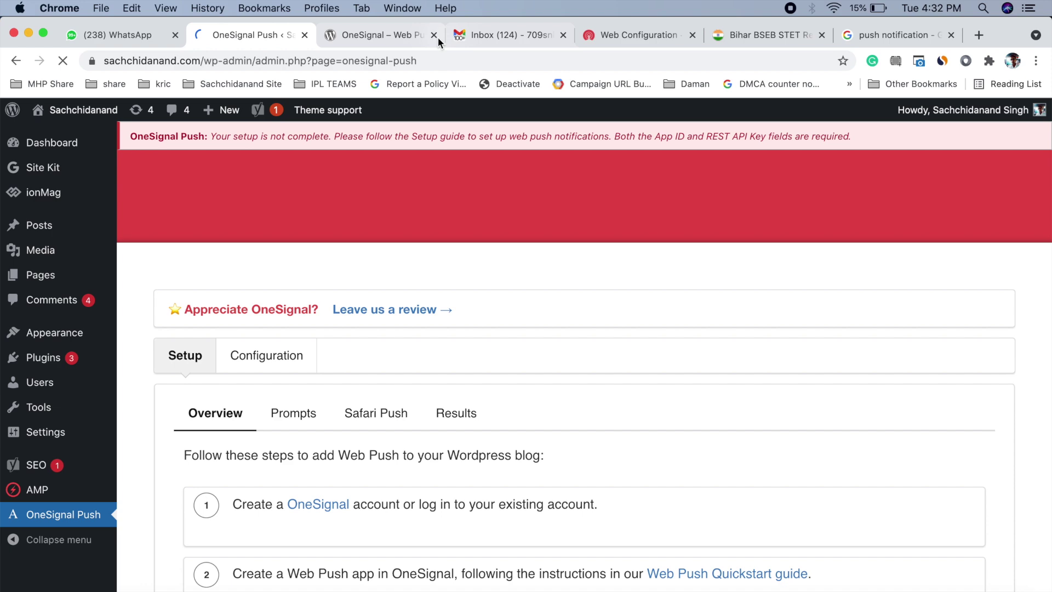
{"action": "left_click", "coordinate": [433, 35]}
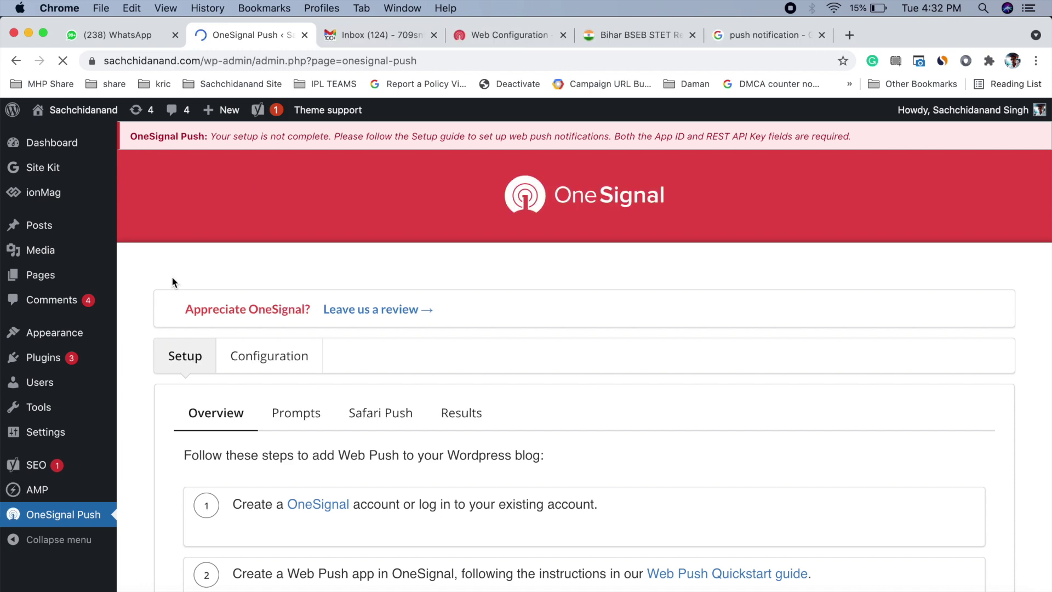
{"action": "scroll", "coordinate": [172, 277], "scroll_direction": "down", "scroll_amount": 6}
{"action": "scroll", "coordinate": [172, 277], "scroll_direction": "up", "scroll_amount": 7}
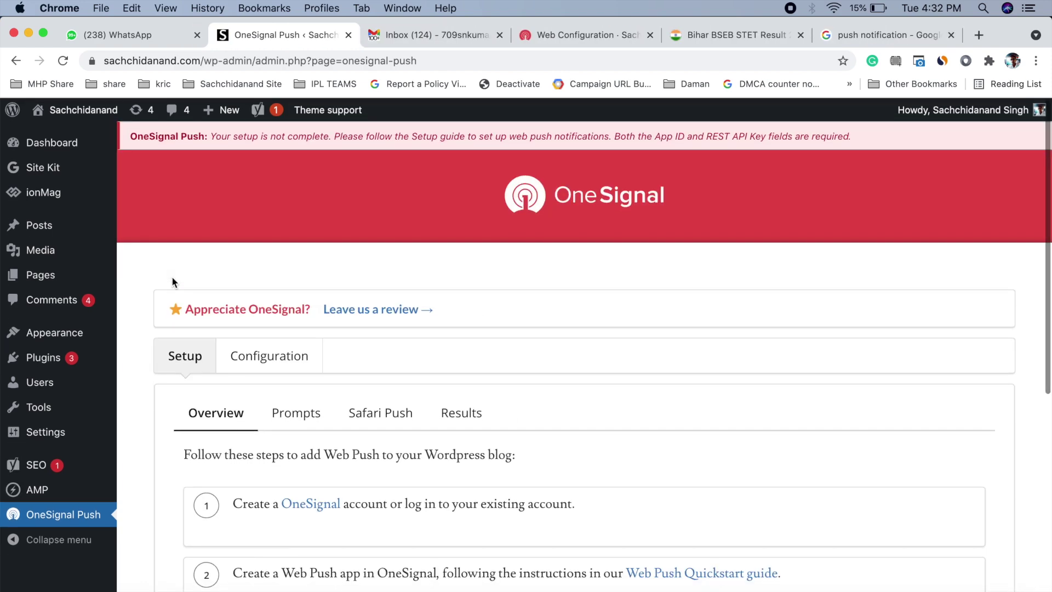
{"action": "left_click", "coordinate": [255, 357]}
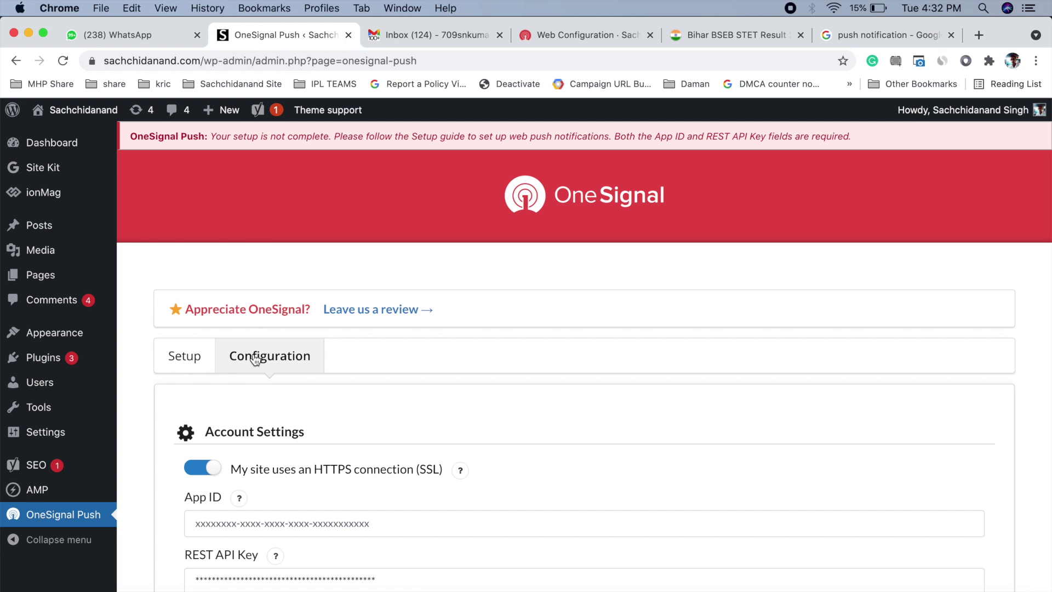
{"action": "scroll", "coordinate": [257, 356], "scroll_direction": "down", "scroll_amount": 3}
Copy the App ID from OneSignal's Web Configuration page and paste it into the WordPress plugin's App ID field
{"action": "left_click_drag", "start_coordinate": [556, 44], "coordinate": [412, 34]}
{"action": "scroll", "coordinate": [117, 343], "scroll_direction": "down", "scroll_amount": 2}
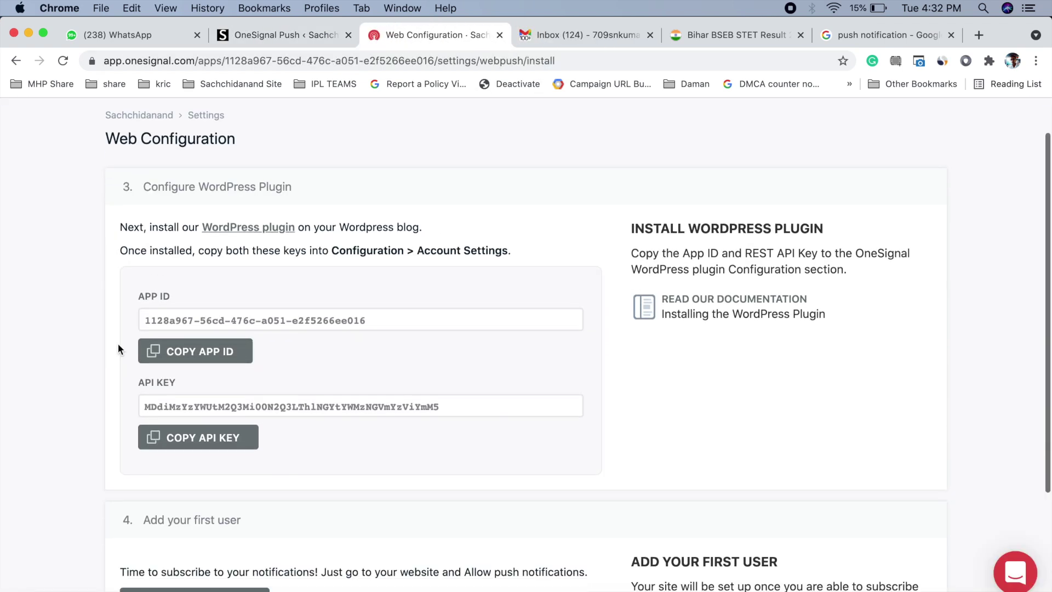
{"action": "left_click", "coordinate": [170, 356]}
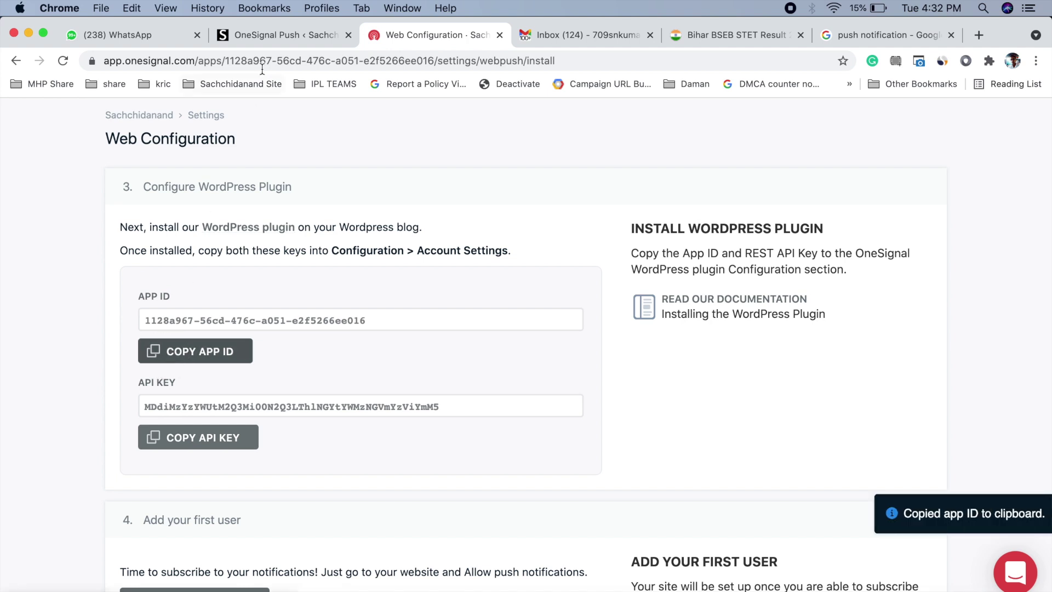
{"action": "left_click", "coordinate": [270, 38]}
{"action": "left_click", "coordinate": [228, 336]}
{"action": "key", "text": "super+v"}
Copy the API key from OneSignal and paste it into the plugin's REST API Key field, replacing the field's entire content
{"action": "left_click", "coordinate": [432, 34]}
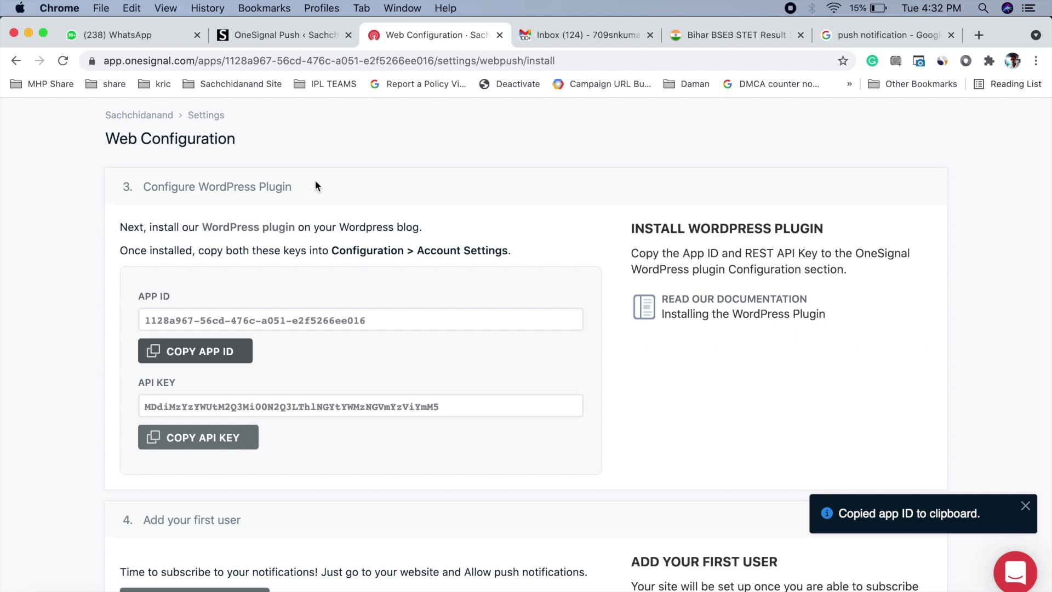
{"action": "left_click", "coordinate": [168, 438]}
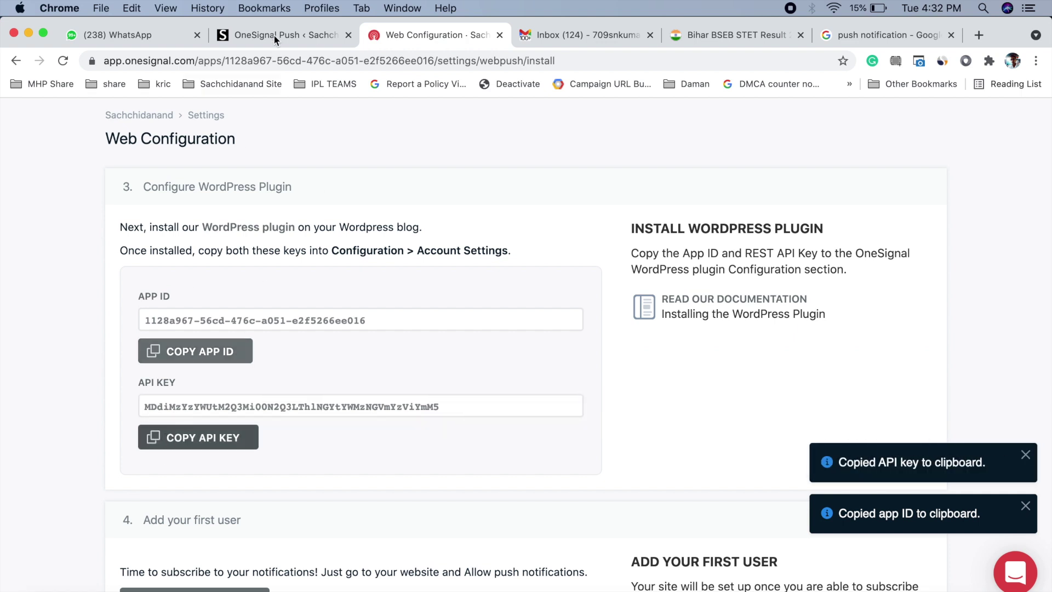
{"action": "left_click", "coordinate": [277, 35]}
{"action": "left_click", "coordinate": [296, 396]}
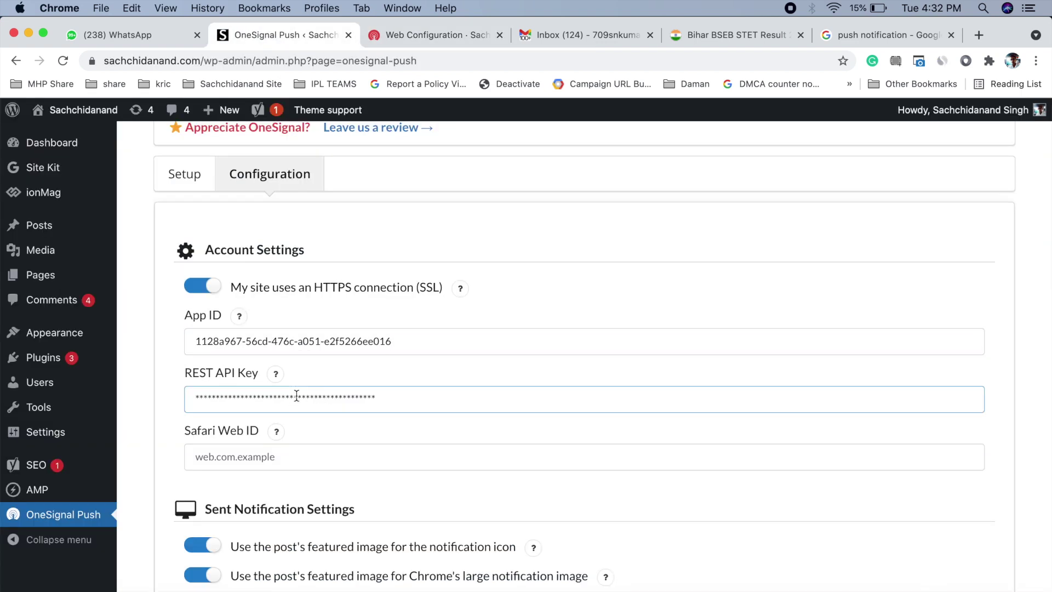
{"action": "key", "text": "super+v"}
{"action": "key", "text": "super+a"}
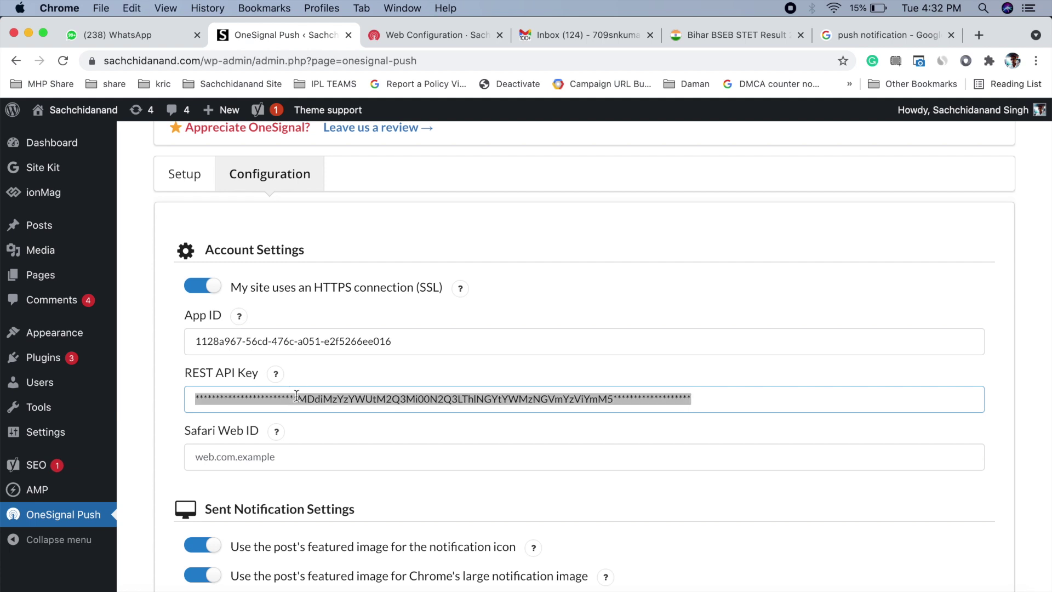
{"action": "key", "text": "super+v"}
Look through the notification, prompt and advanced settings of the OneSignal plugin and save the configuration
{"action": "scroll", "coordinate": [156, 392], "scroll_direction": "down", "scroll_amount": 5}
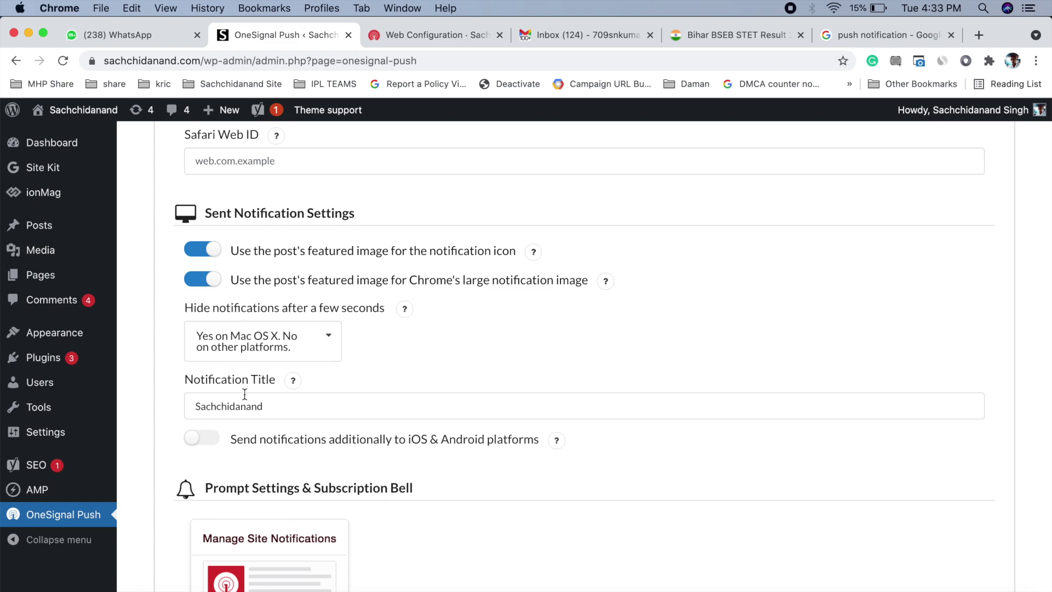
{"action": "scroll", "coordinate": [247, 397], "scroll_direction": "down", "scroll_amount": 2}
{"action": "scroll", "coordinate": [245, 290], "scroll_direction": "down", "scroll_amount": 10}
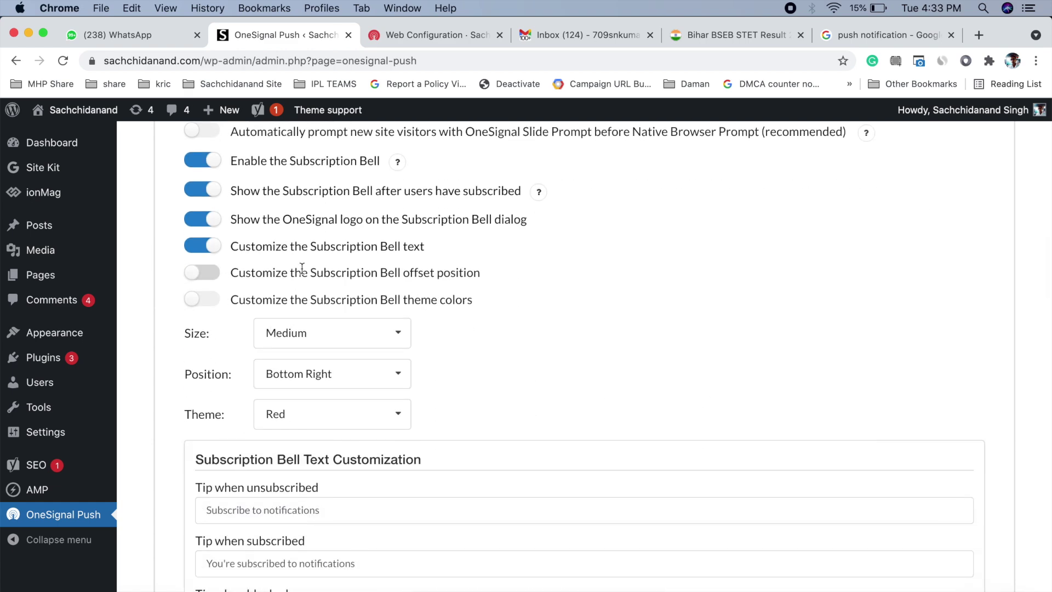
{"action": "scroll", "coordinate": [301, 268], "scroll_direction": "down", "scroll_amount": 15}
{"action": "scroll", "coordinate": [302, 268], "scroll_direction": "down", "scroll_amount": 3}
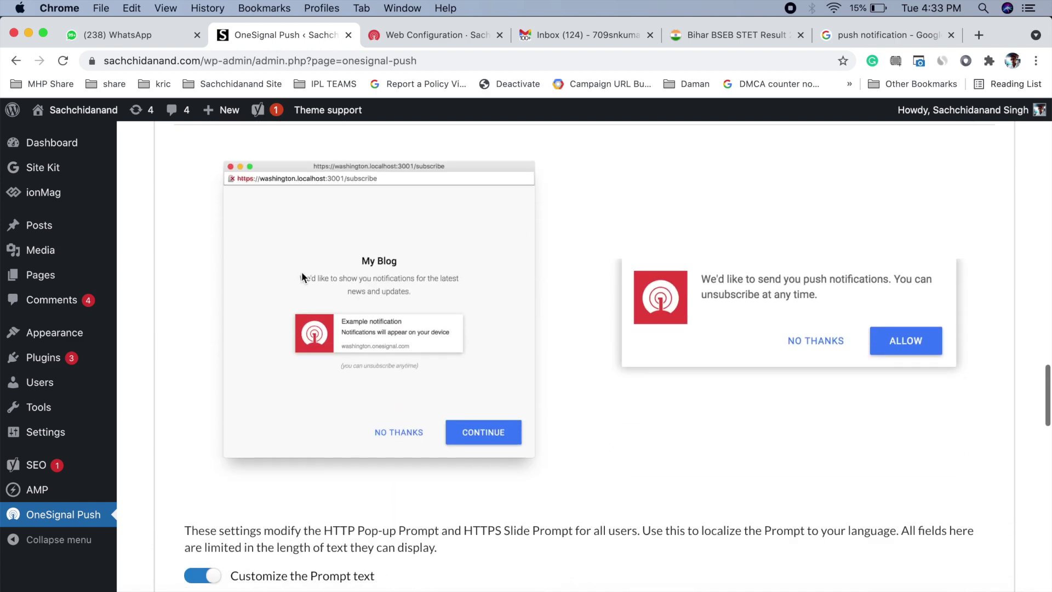
{"action": "scroll", "coordinate": [465, 400], "scroll_direction": "down", "scroll_amount": 5}
{"action": "scroll", "coordinate": [465, 400], "scroll_direction": "down", "scroll_amount": 15}
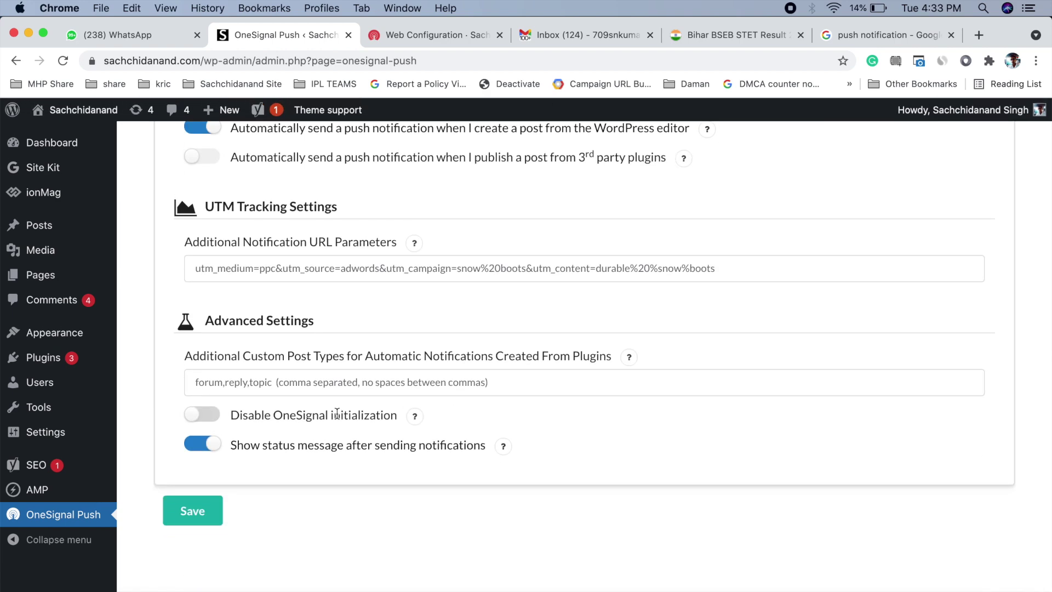
{"action": "left_click", "coordinate": [207, 500]}
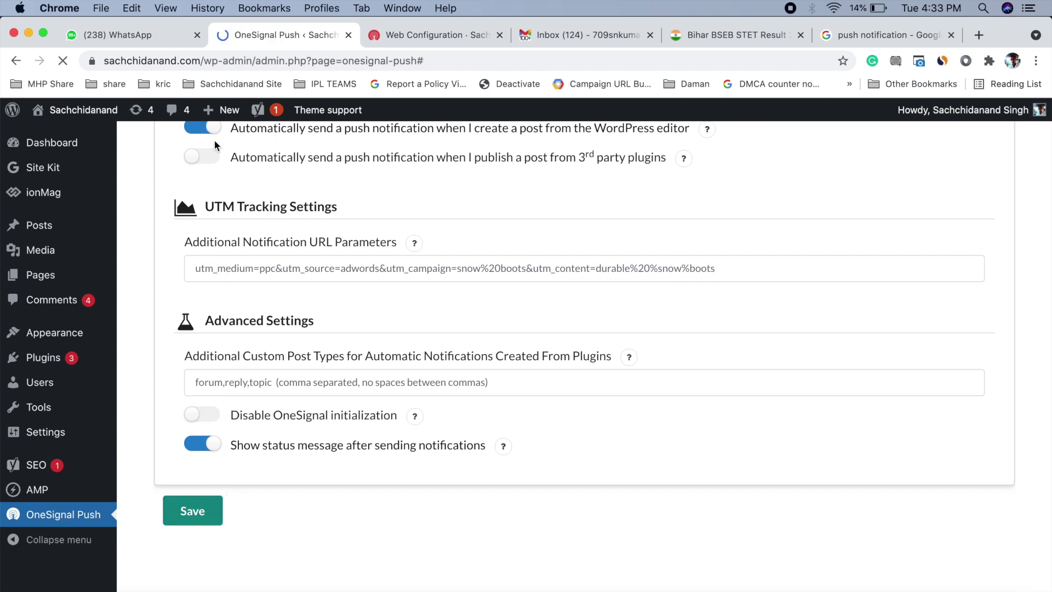
Open the website's front page in a new browser tab and check OneSignal's Add your first user instructions
{"action": "mouse_move", "coordinate": [87, 110]}
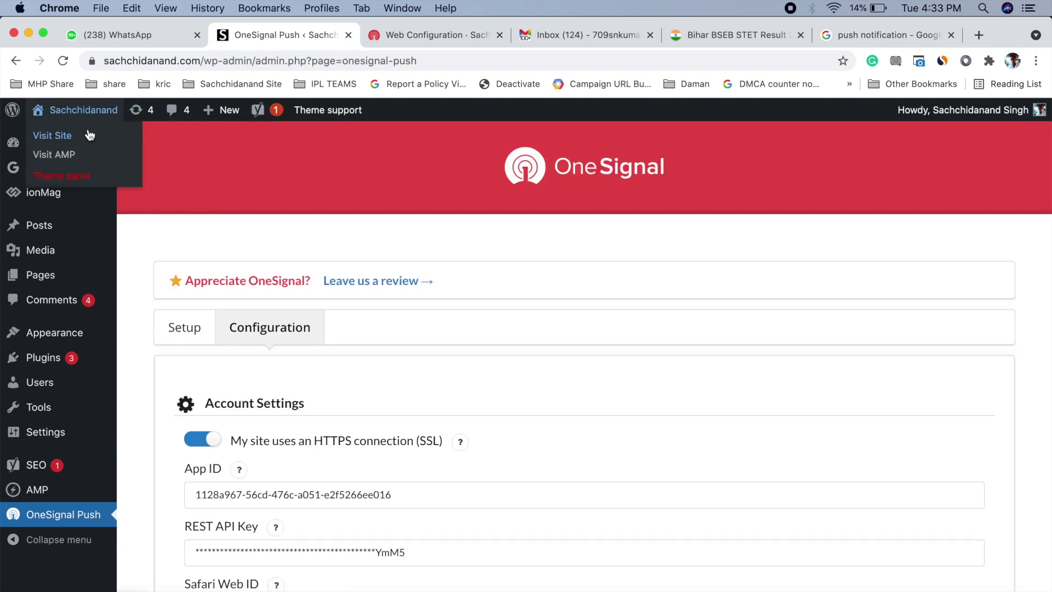
{"action": "right_click", "coordinate": [96, 136]}
{"action": "left_click", "coordinate": [118, 135]}
{"action": "left_click", "coordinate": [507, 33]}
{"action": "scroll", "coordinate": [308, 371], "scroll_direction": "down", "scroll_amount": 3}
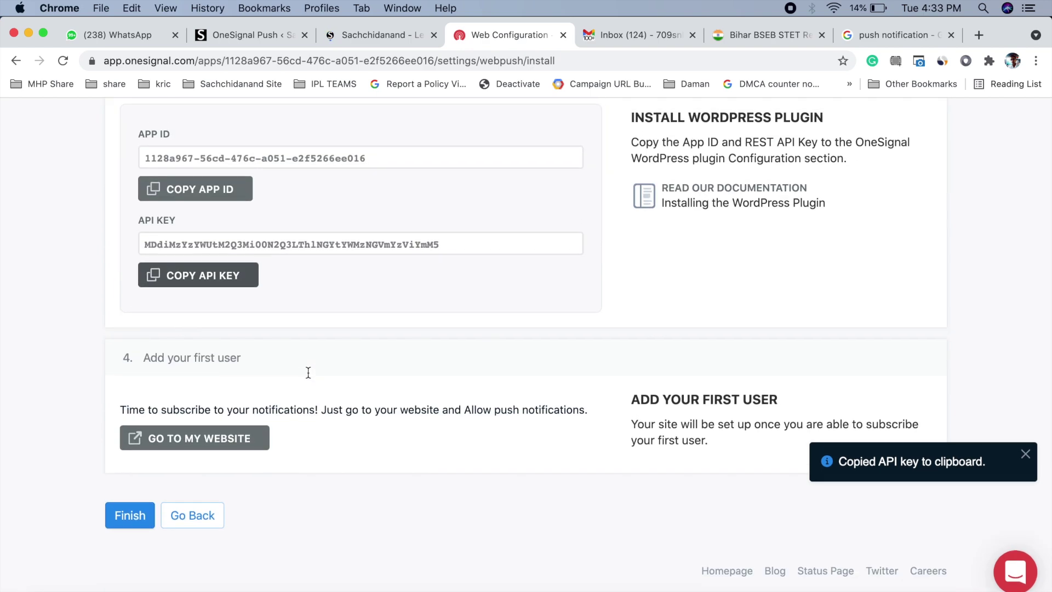
Test the subscription bell on the website's homepage and dismiss the browser's notification permission request
{"action": "left_click", "coordinate": [374, 42]}
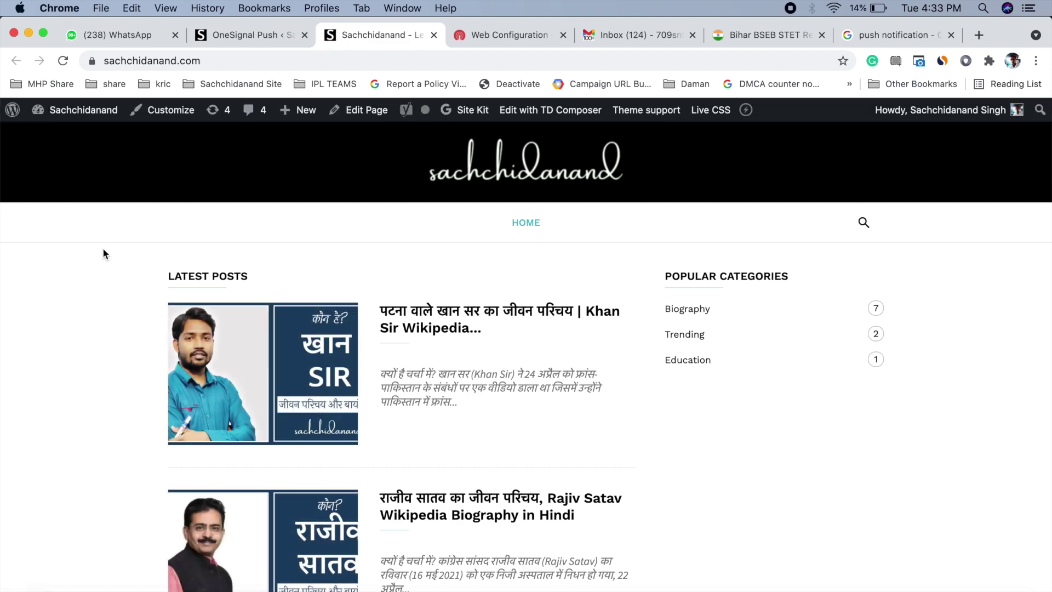
{"action": "scroll", "coordinate": [103, 248], "scroll_direction": "down", "scroll_amount": 10}
{"action": "scroll", "coordinate": [104, 249], "scroll_direction": "down", "scroll_amount": 15}
{"action": "scroll", "coordinate": [103, 250], "scroll_direction": "up", "scroll_amount": 20}
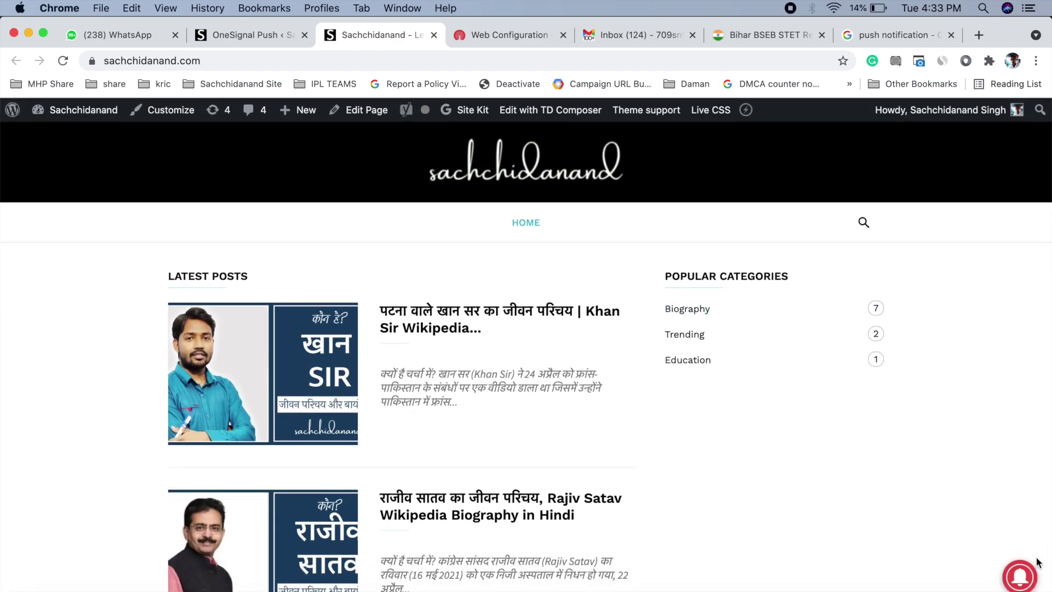
{"action": "left_click", "coordinate": [1028, 576]}
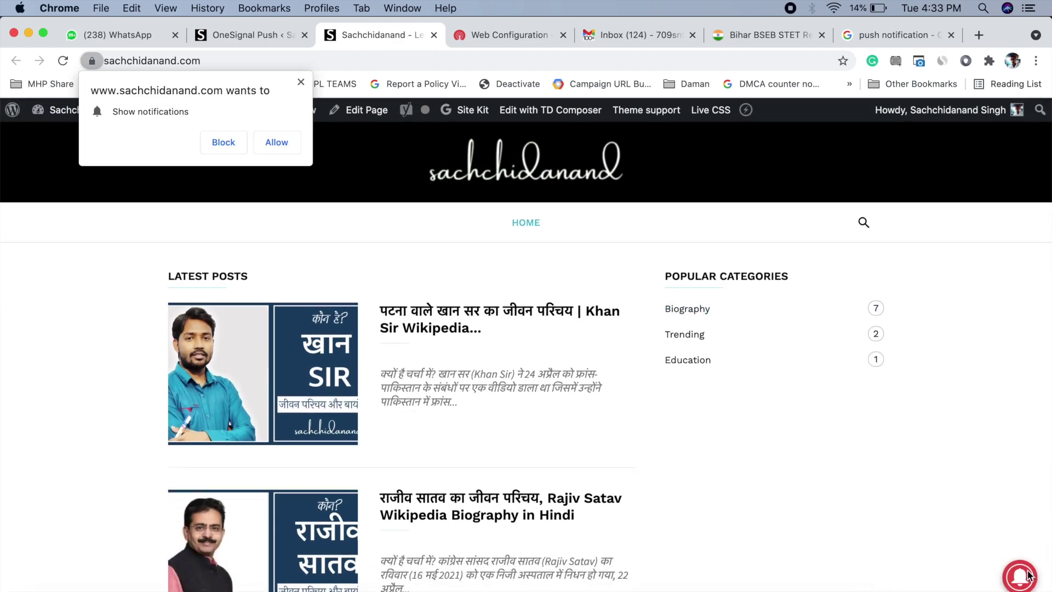
{"action": "left_click", "coordinate": [301, 82]}
{"action": "scroll", "coordinate": [287, 259], "scroll_direction": "down", "scroll_amount": 10}
{"action": "scroll", "coordinate": [286, 258], "scroll_direction": "up", "scroll_amount": 15}
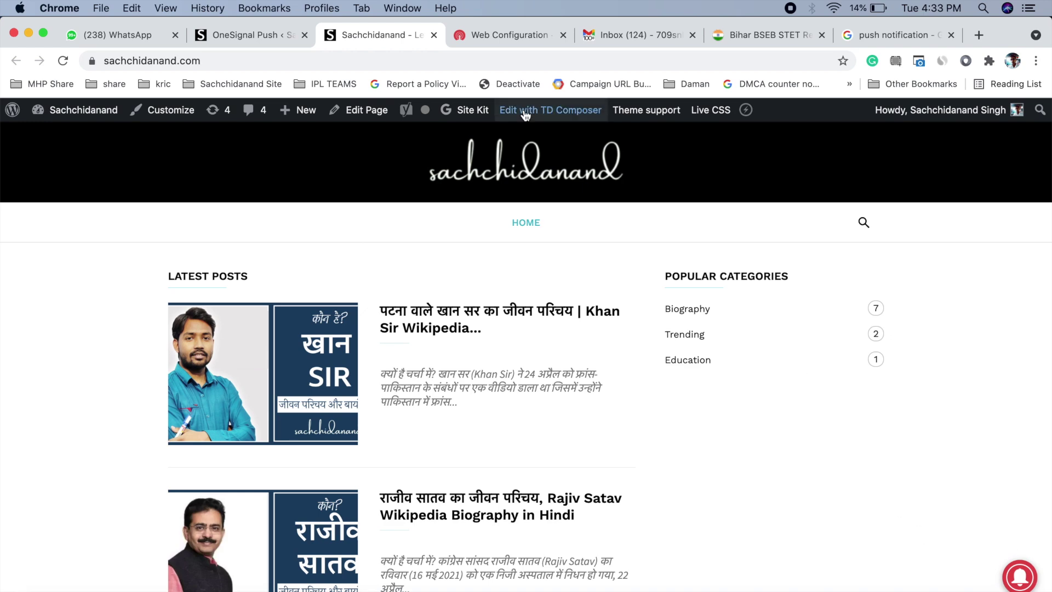
Enable automatically prompting new site visitors with the OneSignal Slide Prompt in the plugin's configuration and save it
{"action": "left_click", "coordinate": [258, 31]}
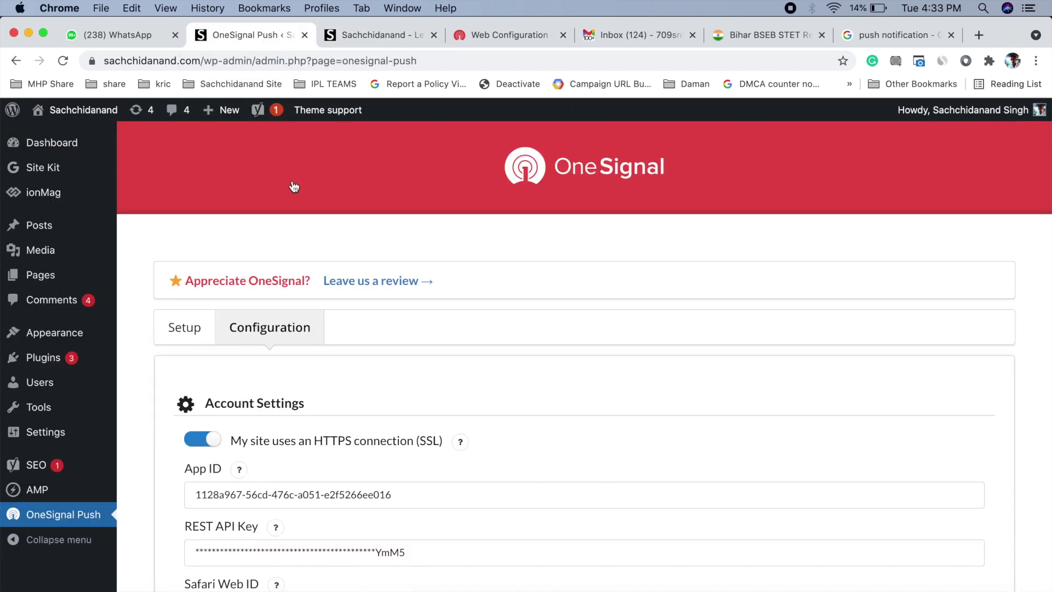
{"action": "scroll", "coordinate": [412, 488], "scroll_direction": "down", "scroll_amount": 10}
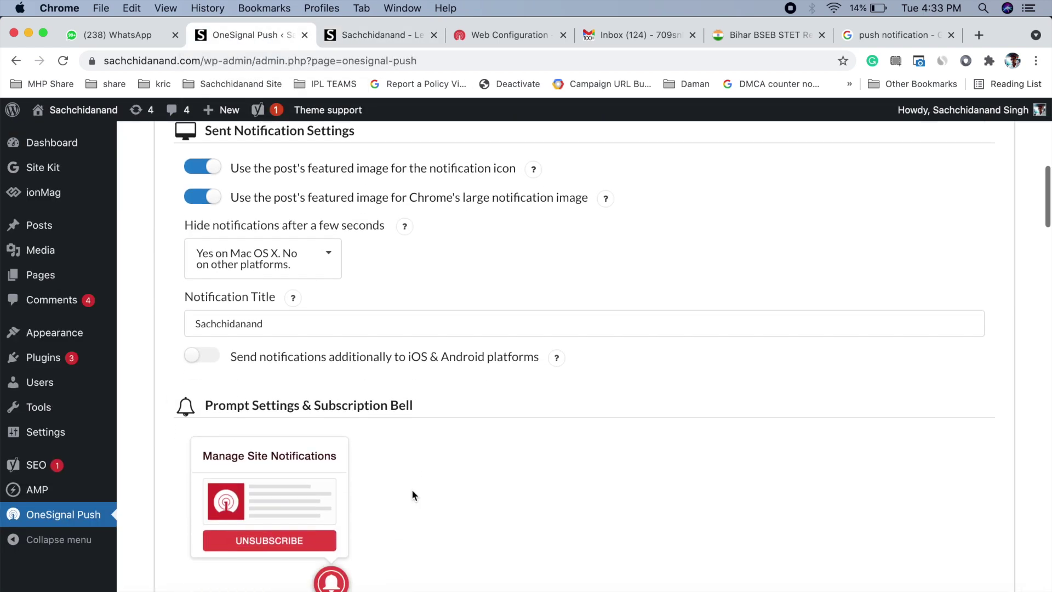
{"action": "scroll", "coordinate": [412, 493], "scroll_direction": "down", "scroll_amount": 5}
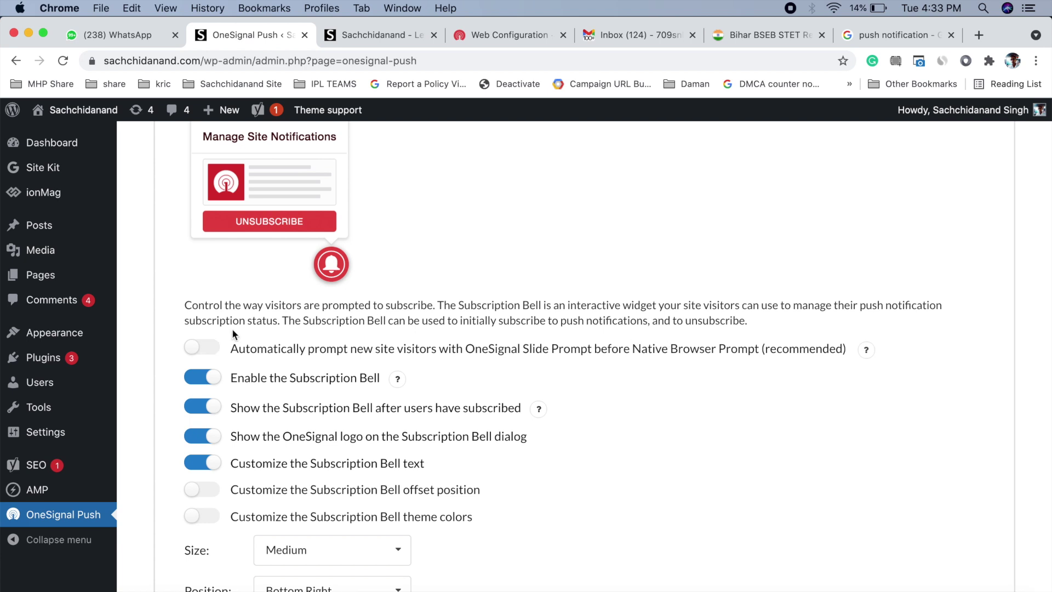
{"action": "left_click", "coordinate": [202, 347]}
{"action": "scroll", "coordinate": [207, 344], "scroll_direction": "down", "scroll_amount": 20}
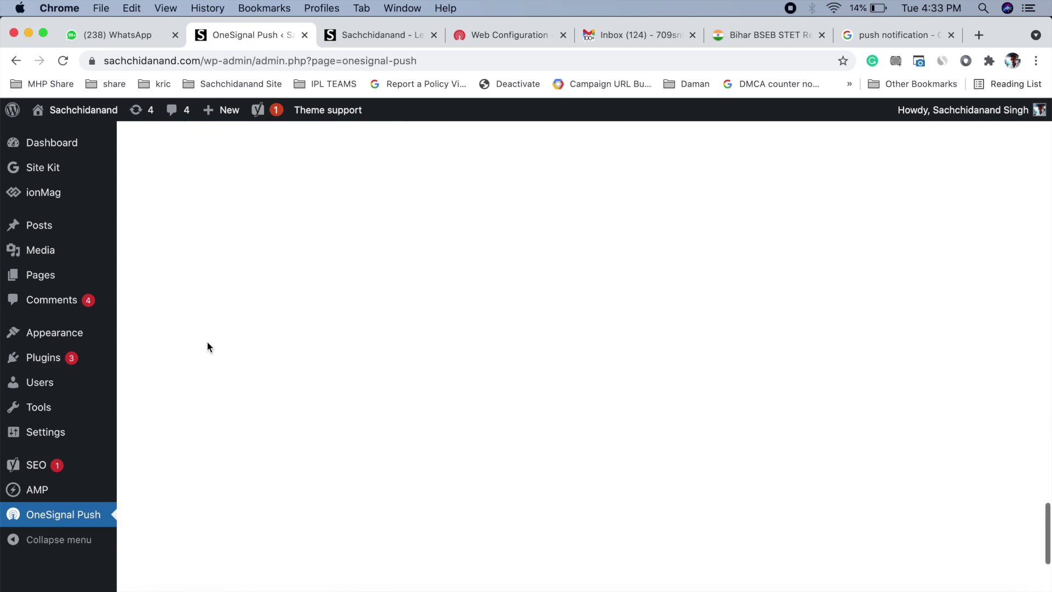
{"action": "left_click", "coordinate": [207, 501]}
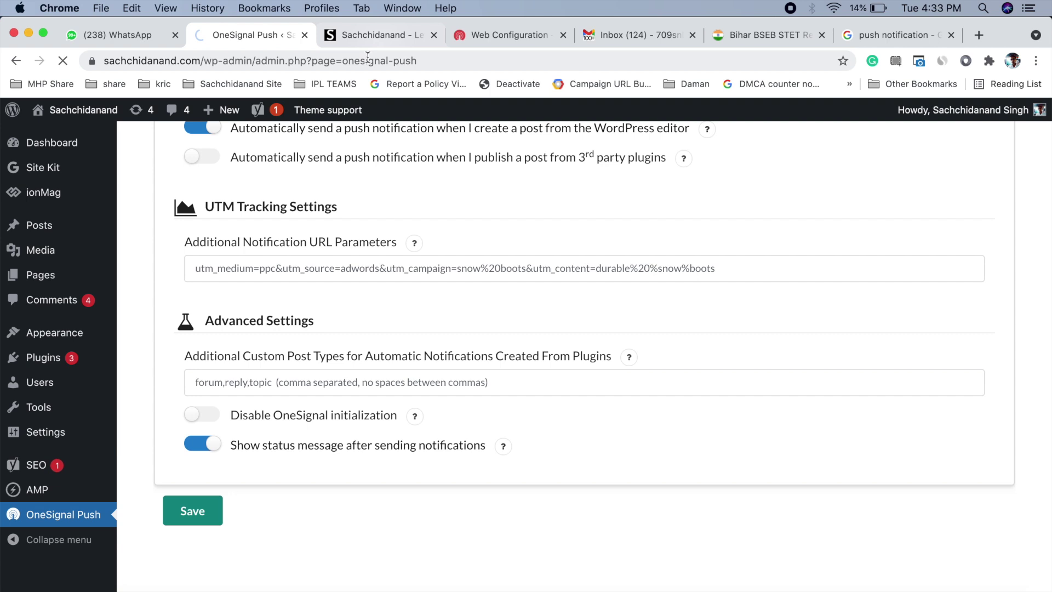
Open the first post under Latest Posts on the website and allow notifications in both the slide prompt and the browser request
{"action": "left_click", "coordinate": [367, 37]}
{"action": "left_click", "coordinate": [423, 324]}
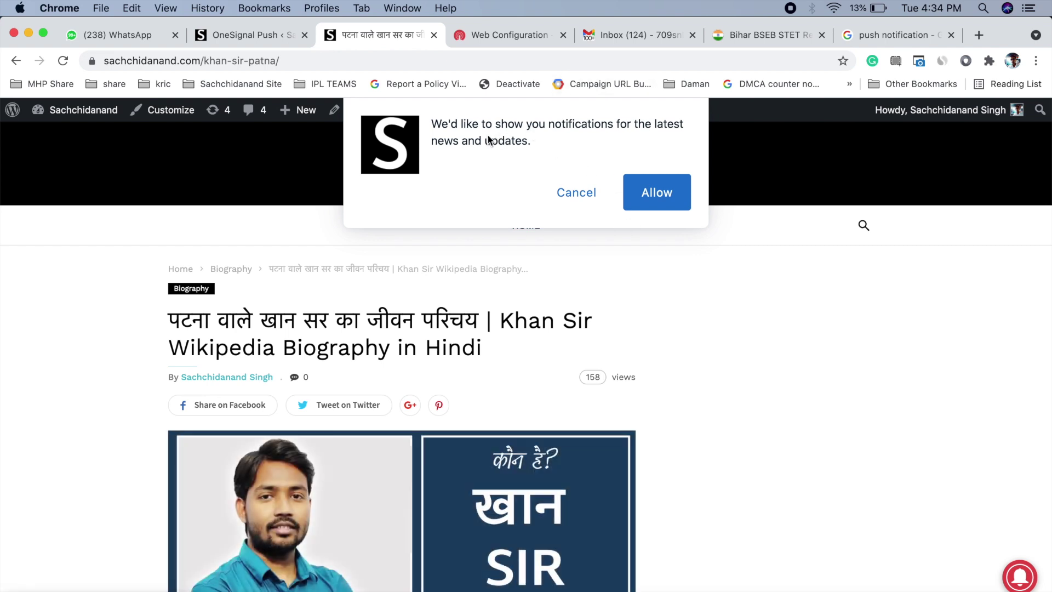
{"action": "left_click", "coordinate": [655, 189]}
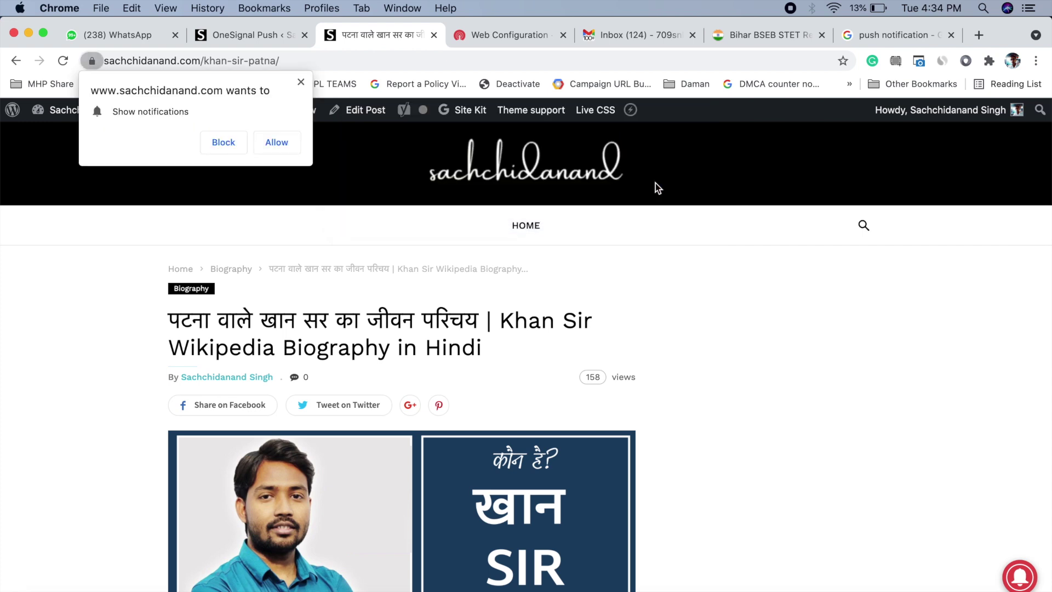
{"action": "left_click", "coordinate": [290, 147]}
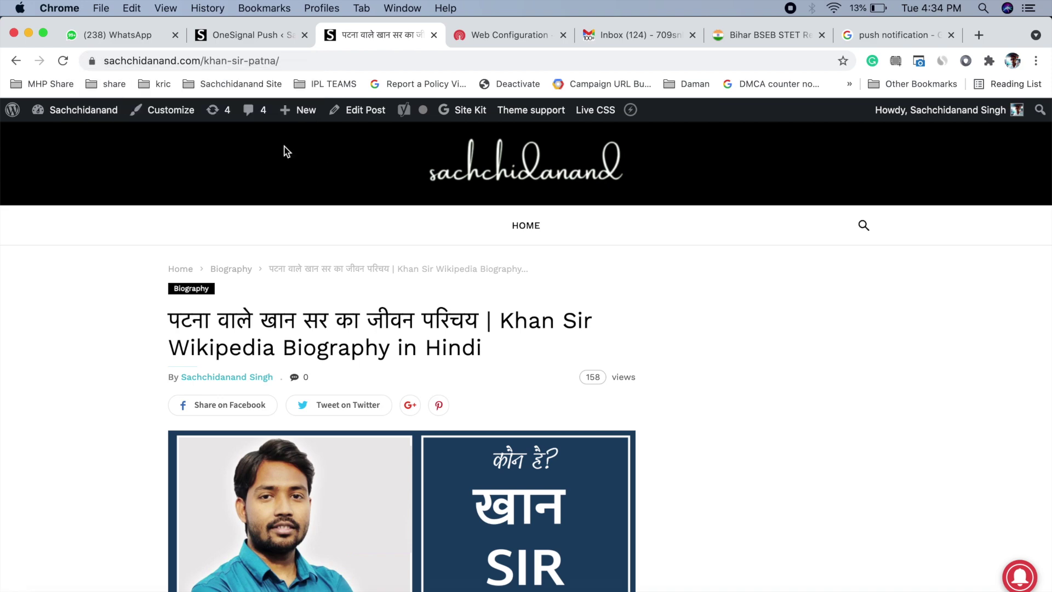
Look over the post page and close the welcome notification
{"action": "scroll", "coordinate": [536, 289], "scroll_direction": "down", "scroll_amount": 20}
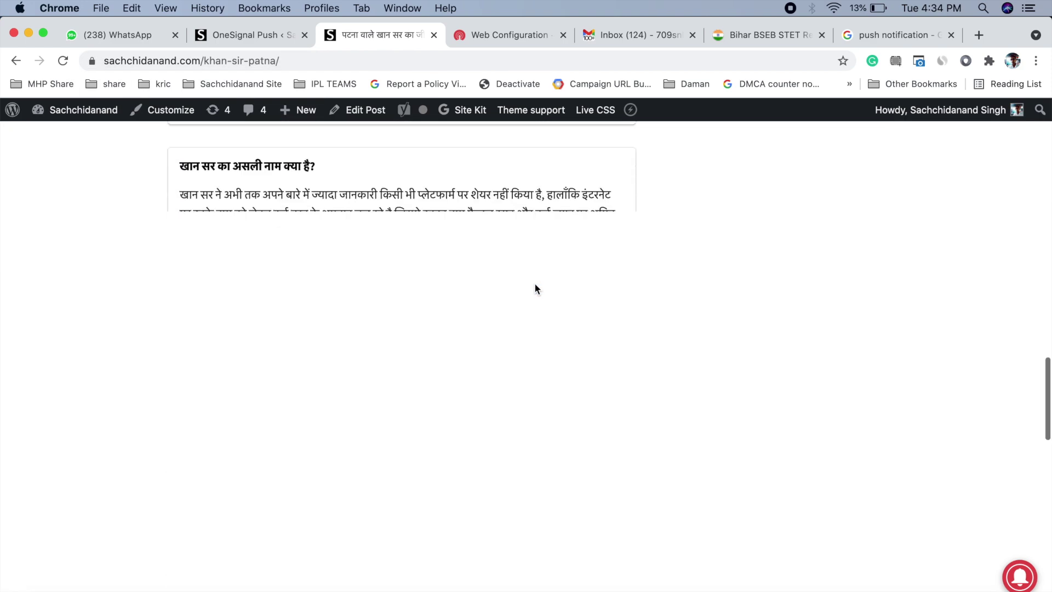
{"action": "scroll", "coordinate": [536, 288], "scroll_direction": "up", "scroll_amount": 20}
{"action": "scroll", "coordinate": [535, 288], "scroll_direction": "up", "scroll_amount": 10}
{"action": "scroll", "coordinate": [534, 283], "scroll_direction": "down", "scroll_amount": 3}
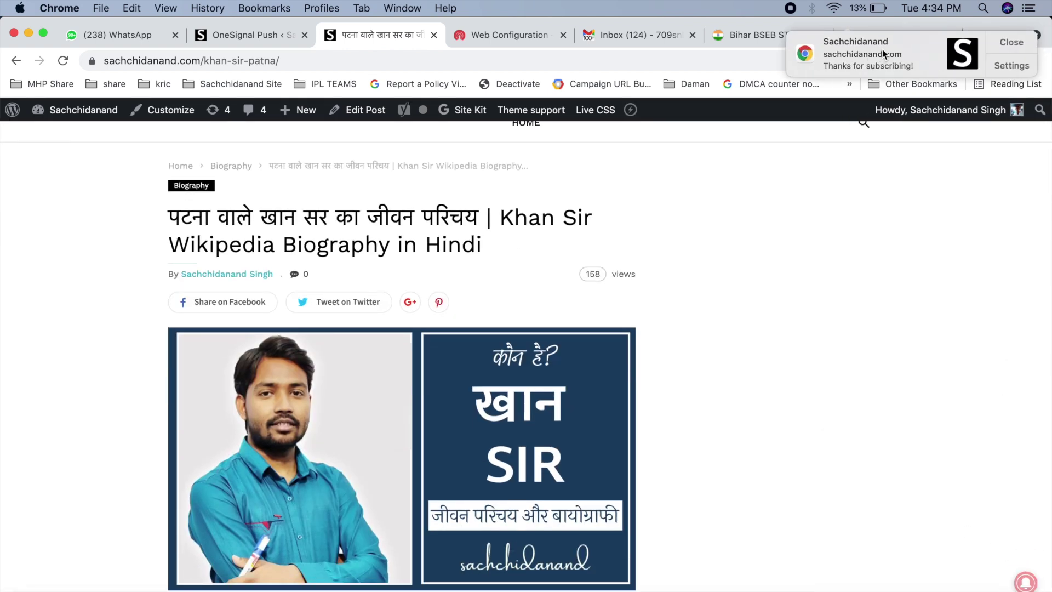
{"action": "left_click", "coordinate": [1002, 43]}
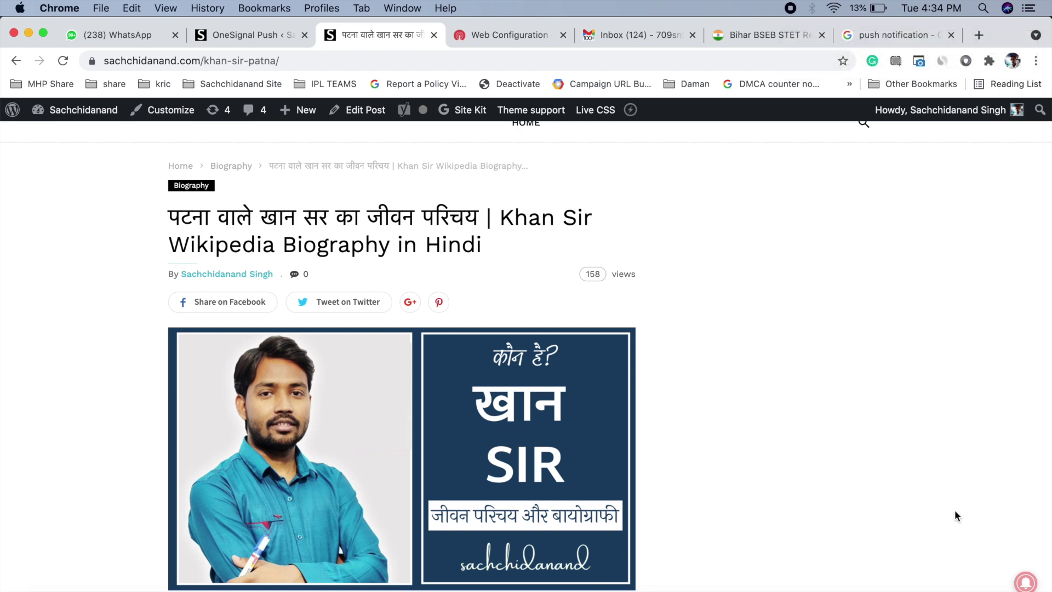
Turn off showing the Subscription Bell after users have subscribed in the OneSignal plugin's configuration and save it
{"action": "left_click", "coordinate": [254, 36]}
{"action": "scroll", "coordinate": [314, 303], "scroll_direction": "down", "scroll_amount": 10}
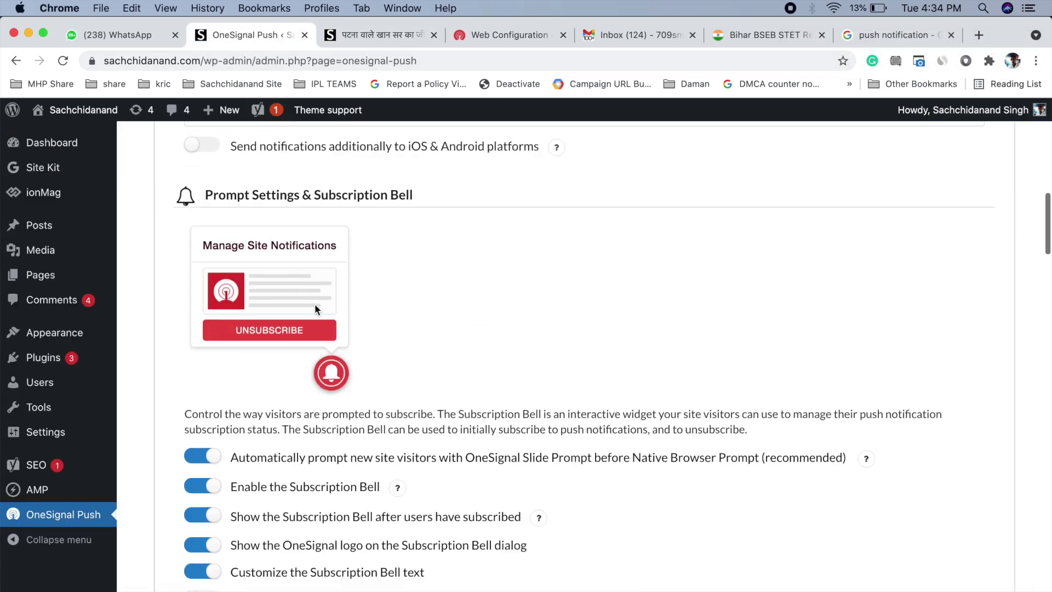
{"action": "scroll", "coordinate": [314, 304], "scroll_direction": "down", "scroll_amount": 1}
{"action": "scroll", "coordinate": [315, 304], "scroll_direction": "down", "scroll_amount": 5}
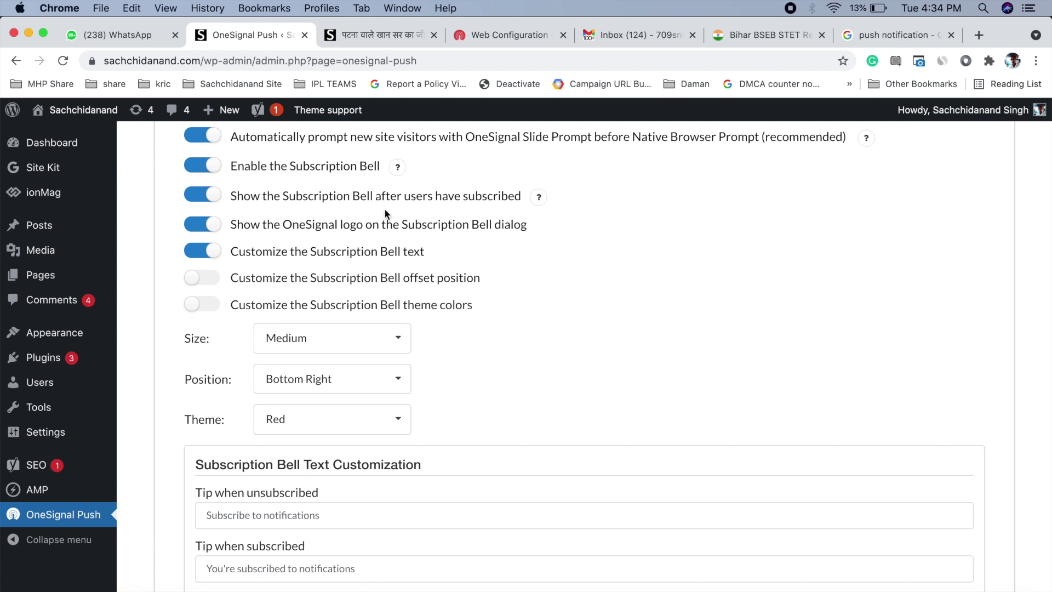
{"action": "left_click", "coordinate": [207, 200]}
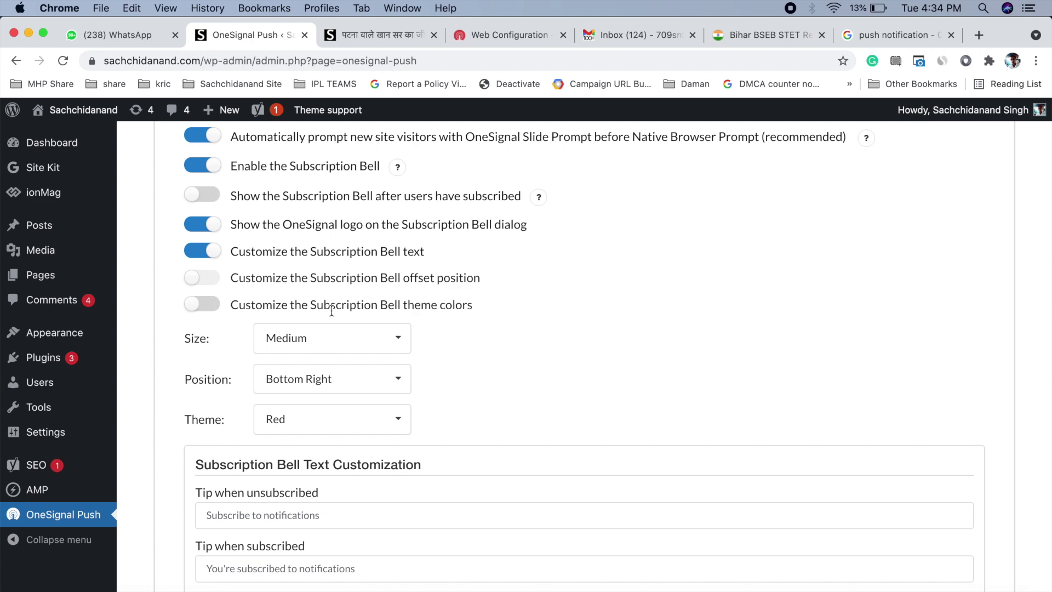
{"action": "scroll", "coordinate": [331, 310], "scroll_direction": "down", "scroll_amount": 5}
{"action": "scroll", "coordinate": [331, 310], "scroll_direction": "down", "scroll_amount": 20}
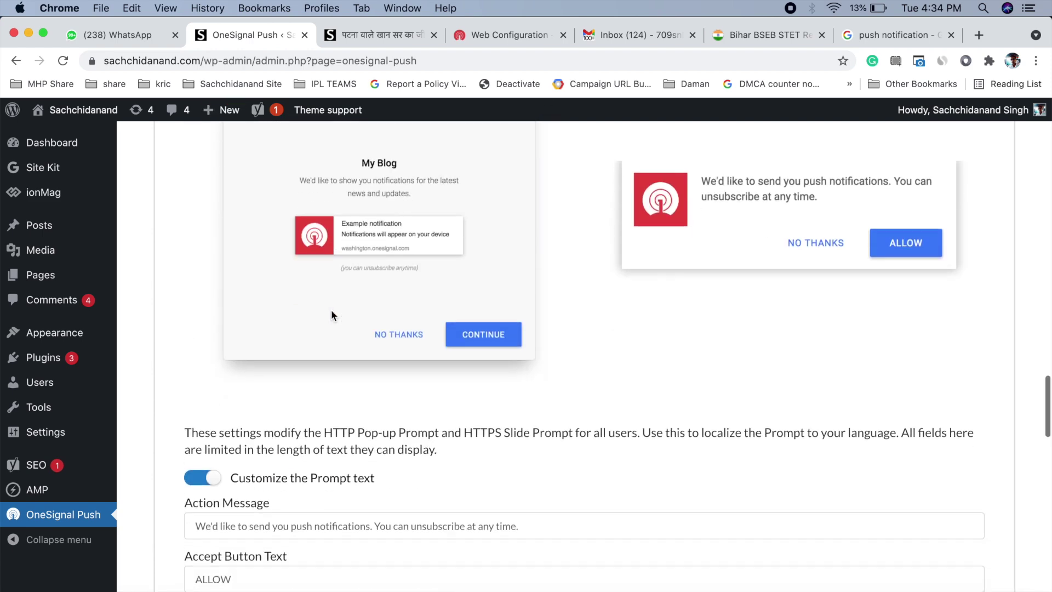
{"action": "scroll", "coordinate": [327, 323], "scroll_direction": "down", "scroll_amount": 20}
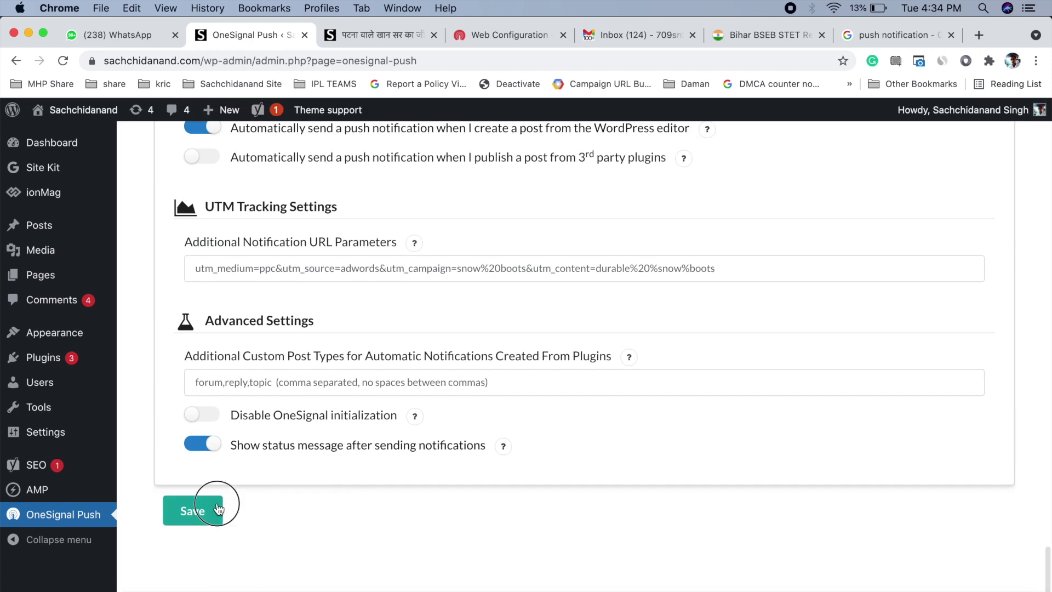
{"action": "left_click", "coordinate": [218, 510]}
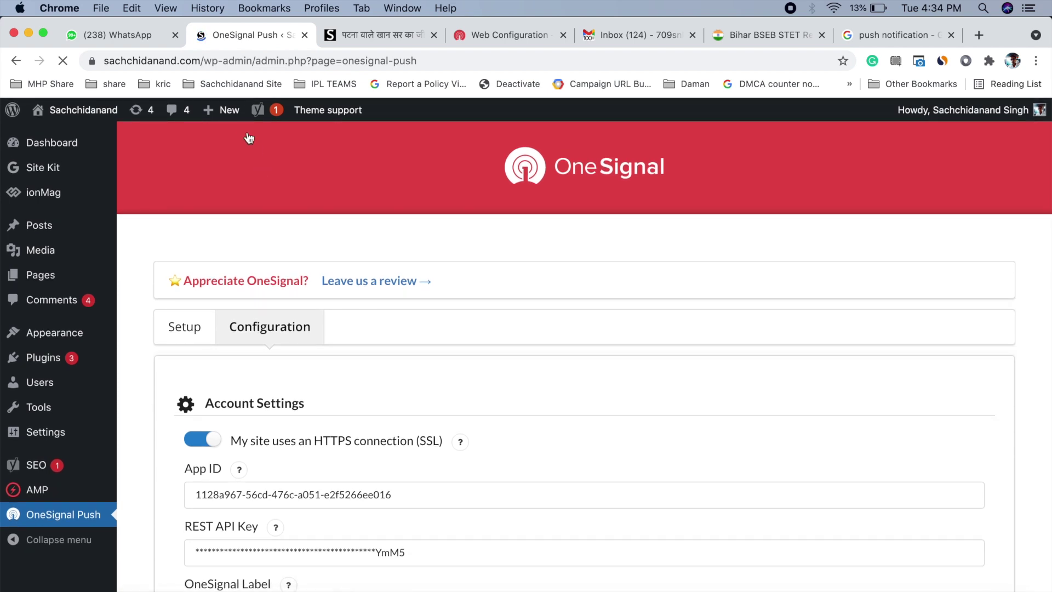
Start a new post titled "डेमो पुश Test" and check its custom notification content fields, leaving customization off
{"action": "mouse_move", "coordinate": [219, 127]}
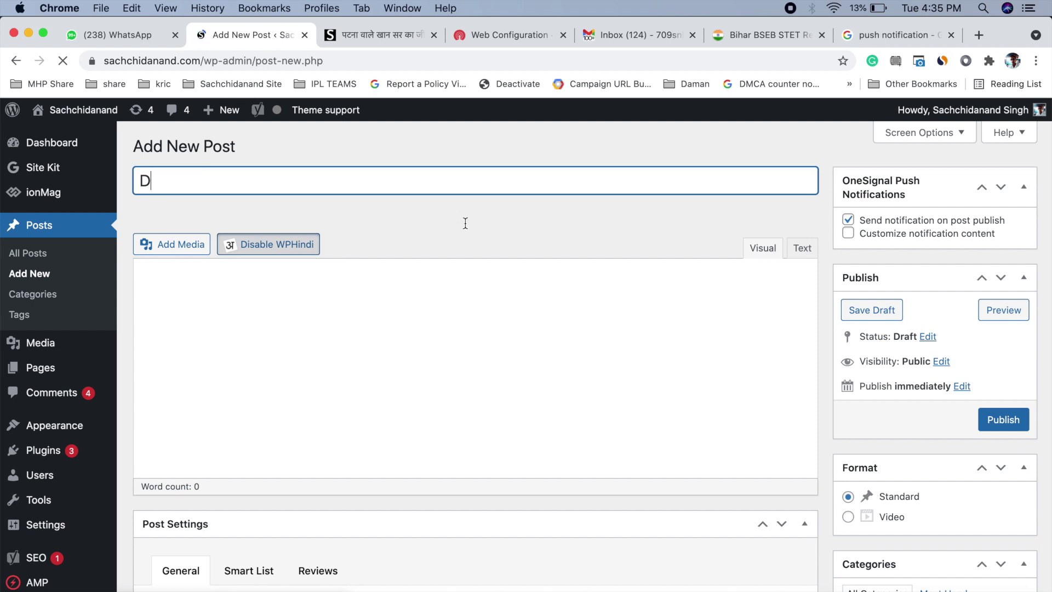
{"action": "type", "text": "emo Push Test"}
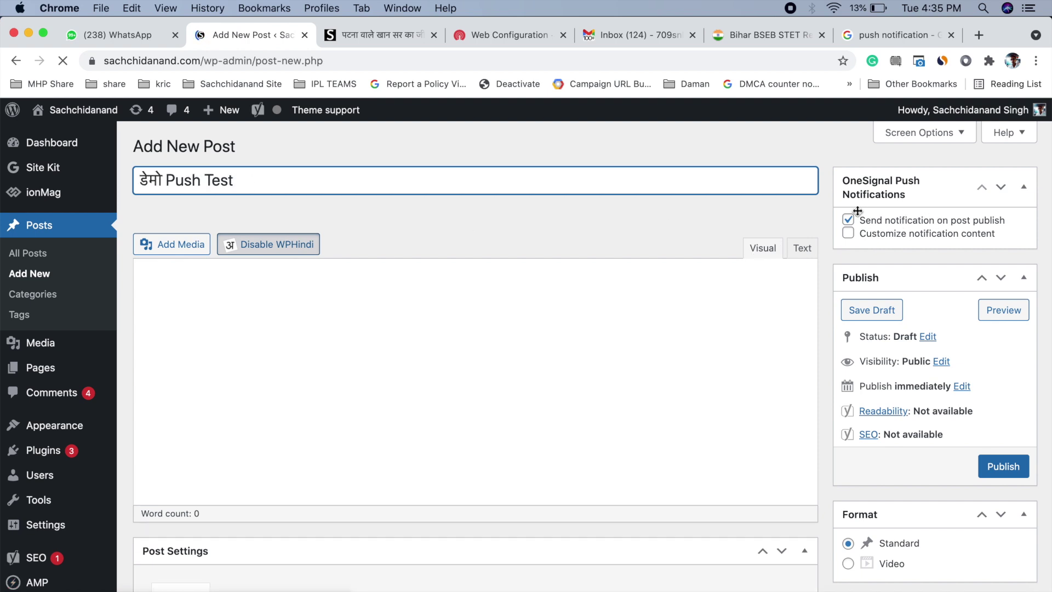
{"action": "left_click", "coordinate": [848, 233]}
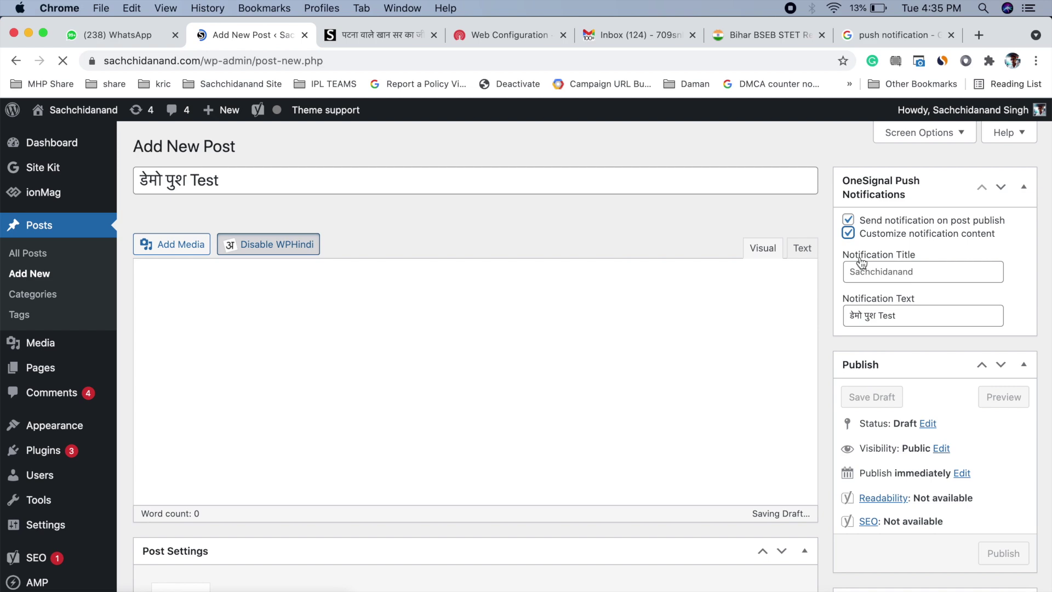
{"action": "left_click", "coordinate": [849, 234]}
Set Khan-Sir-Biography-in-Hindi.png from the media library as the post's featured image and publish the post
{"action": "scroll", "coordinate": [645, 411], "scroll_direction": "down", "scroll_amount": 15}
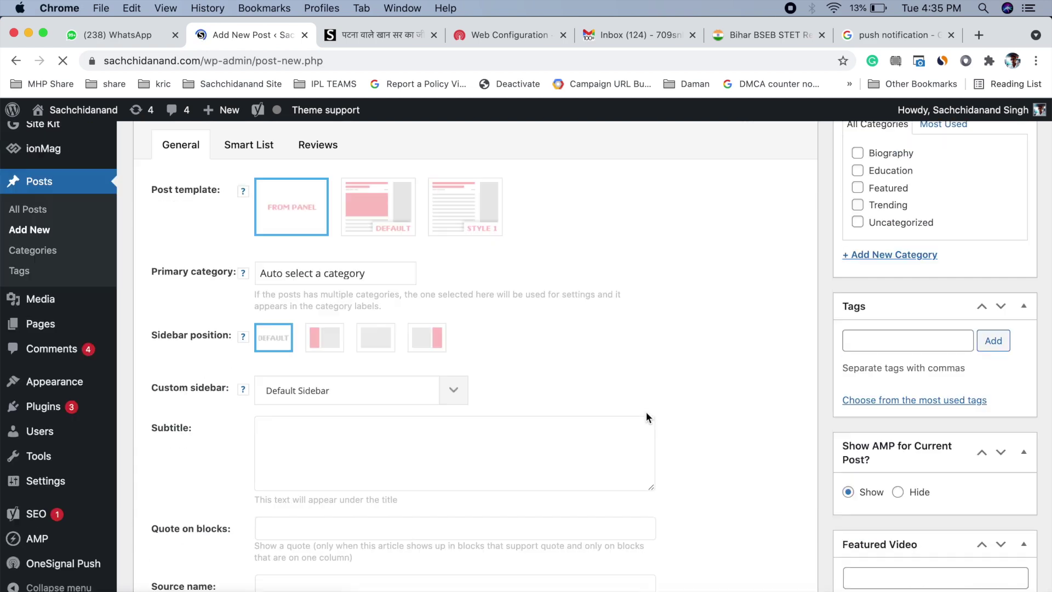
{"action": "scroll", "coordinate": [886, 564], "scroll_direction": "down", "scroll_amount": 2}
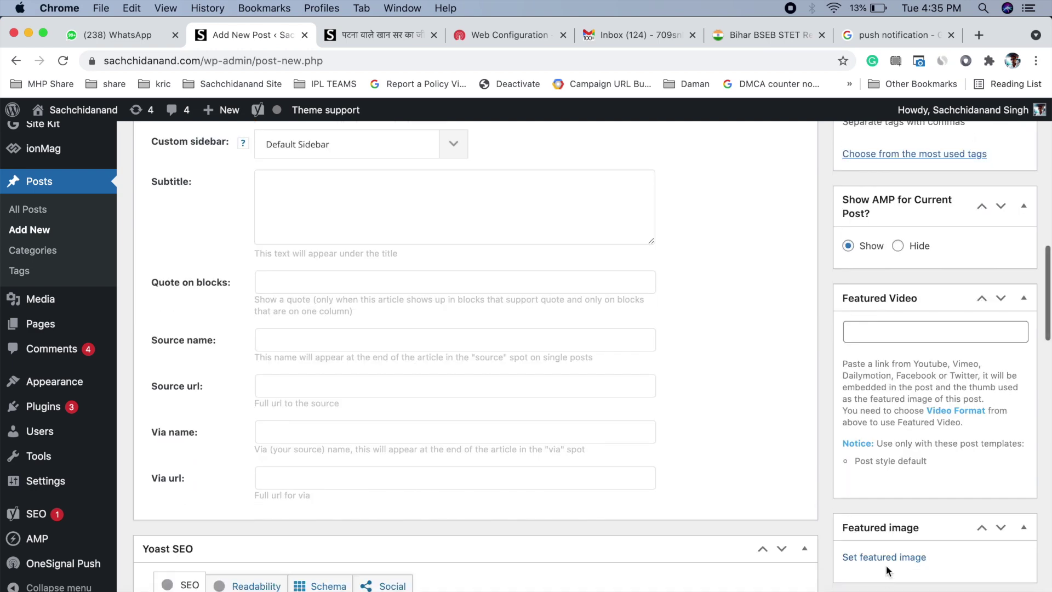
{"action": "left_click", "coordinate": [886, 557]}
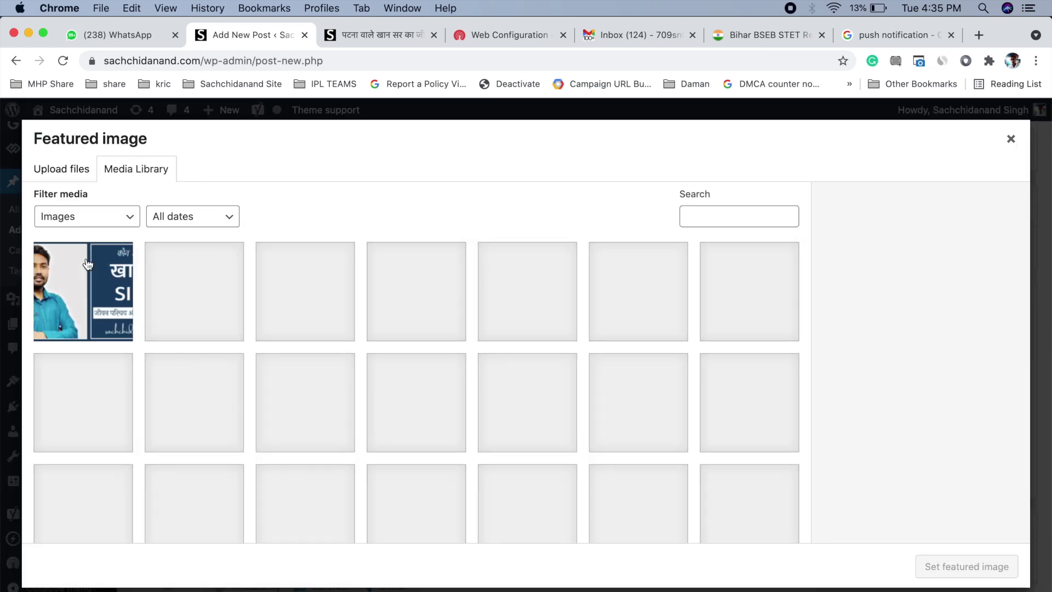
{"action": "left_click", "coordinate": [88, 264]}
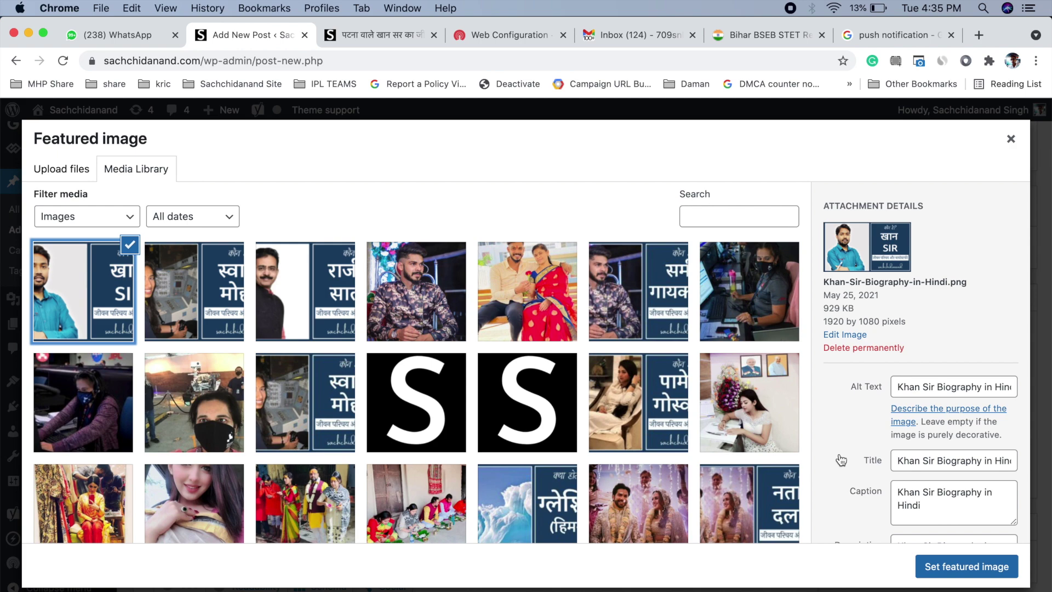
{"action": "left_click", "coordinate": [942, 567]}
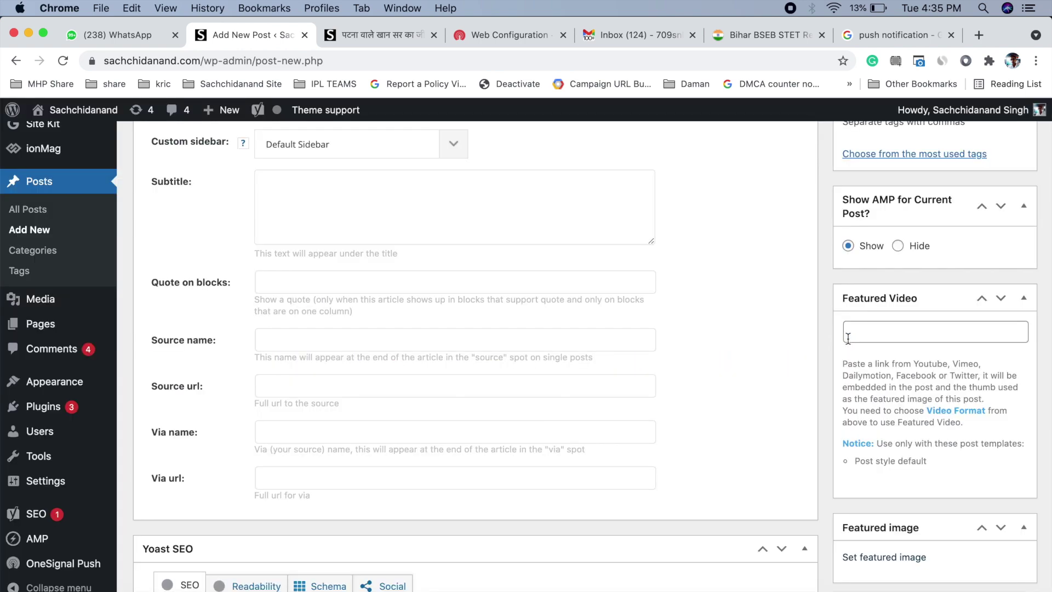
{"action": "scroll", "coordinate": [936, 393], "scroll_direction": "up", "scroll_amount": 10}
{"action": "left_click", "coordinate": [994, 374]}
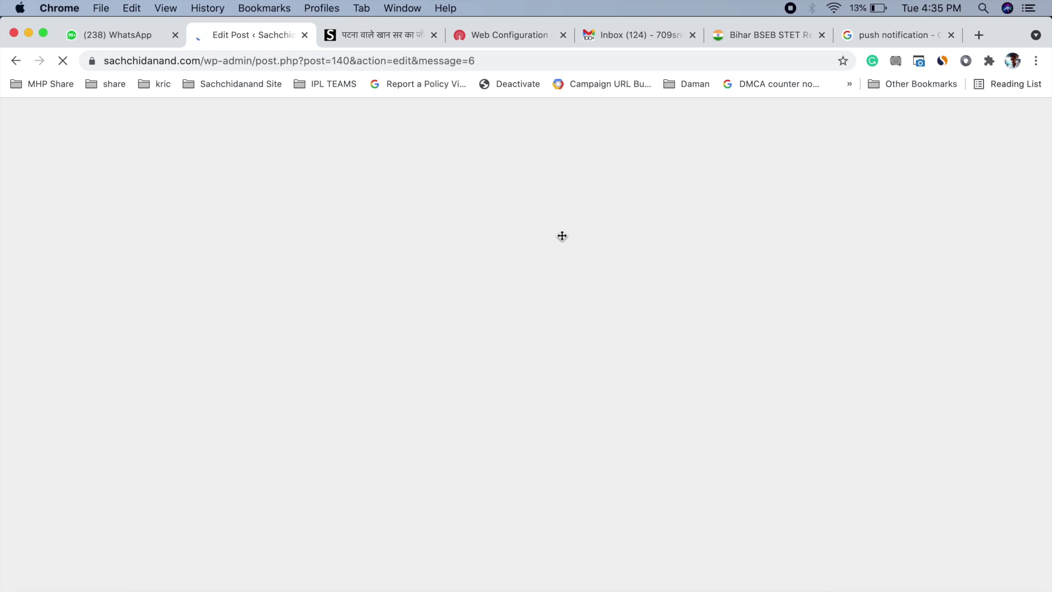
Switch to the OneSignal Web Configuration page, wait for the new post's push notification and open it
{"action": "left_click", "coordinate": [470, 35]}
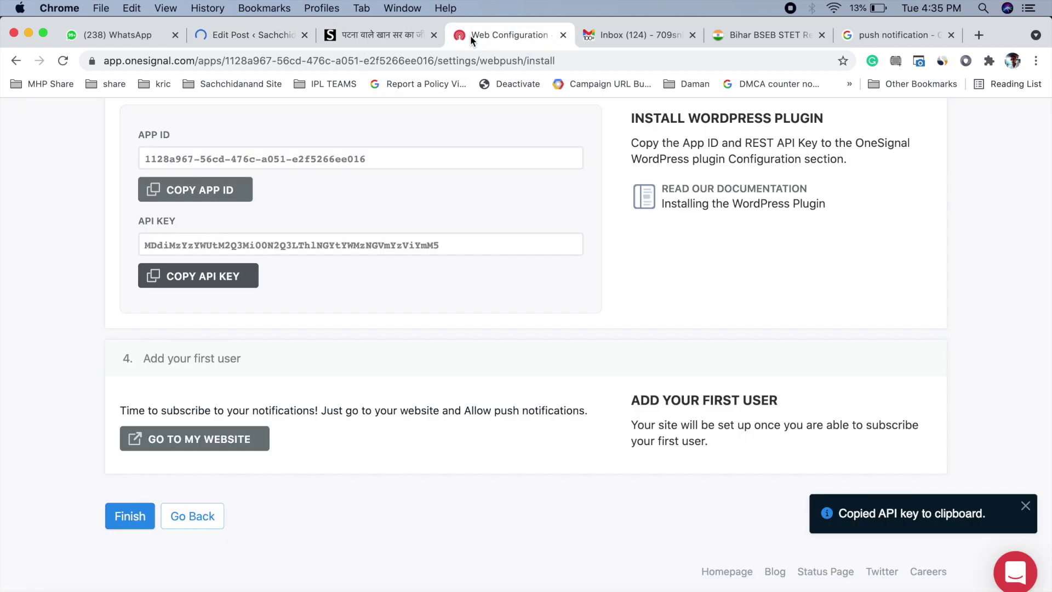
{"action": "scroll", "coordinate": [845, 379], "scroll_direction": "up", "scroll_amount": 5}
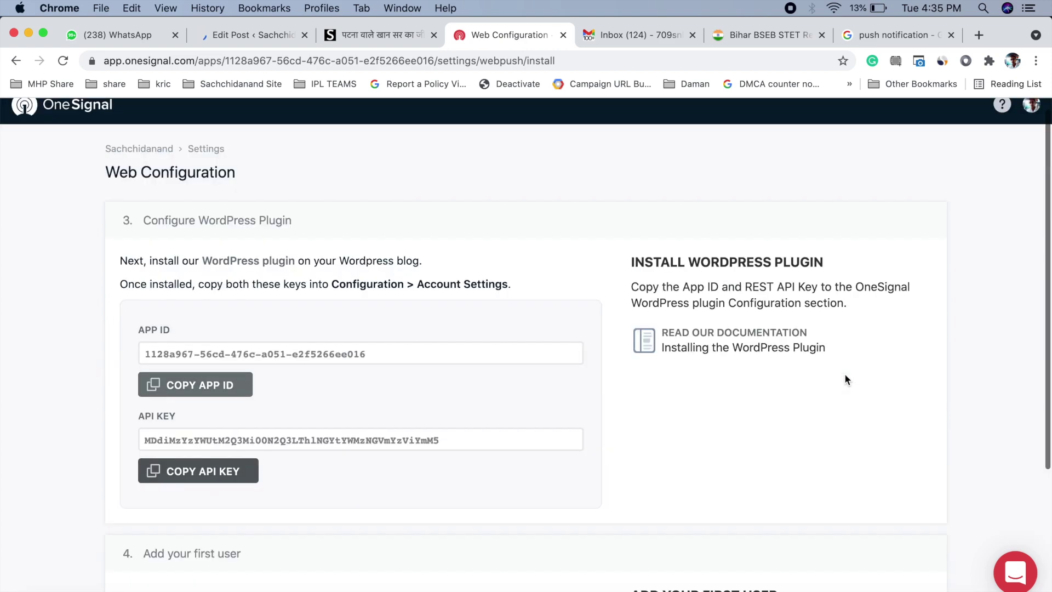
{"action": "scroll", "coordinate": [845, 380], "scroll_direction": "down", "scroll_amount": 5}
{"action": "scroll", "coordinate": [846, 378], "scroll_direction": "up", "scroll_amount": 5}
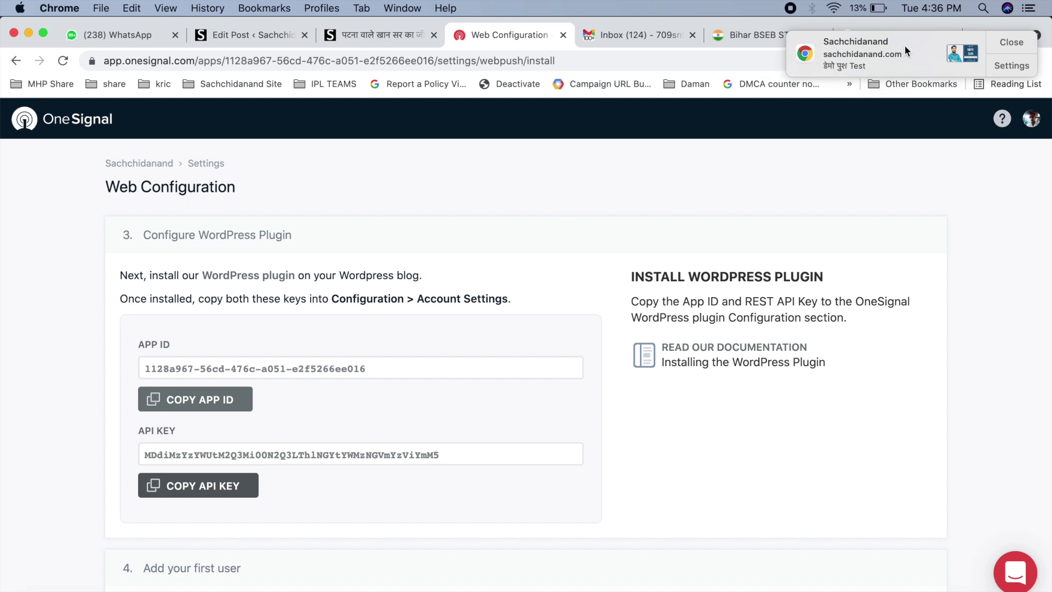
{"action": "left_click", "coordinate": [847, 53]}
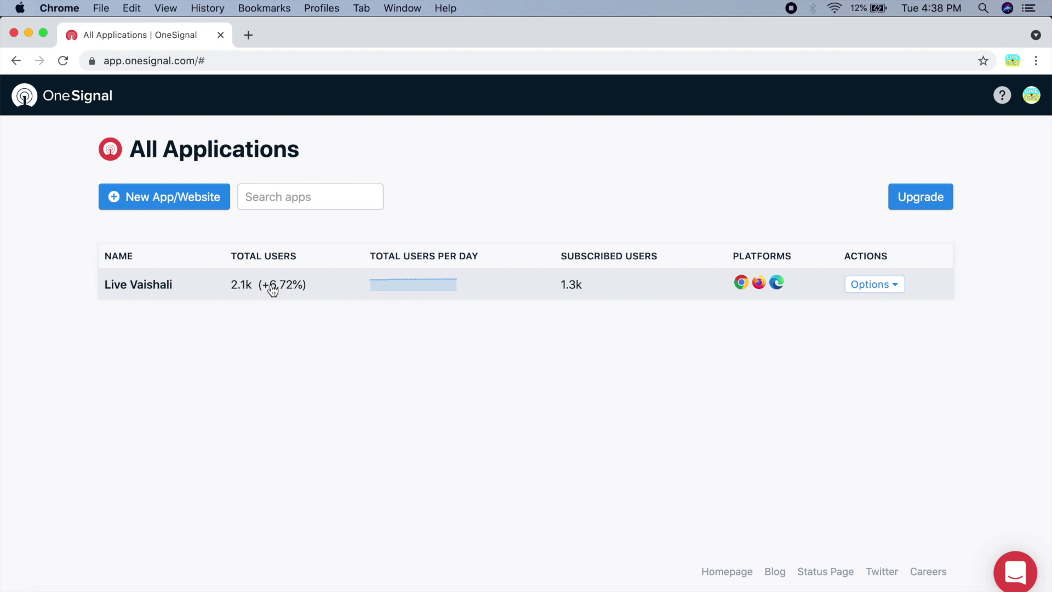
Open the Live Vaishali application's dashboard, keep the Global Outcomes period at 30 days and close the push templates pop-up
{"action": "mouse_move", "coordinate": [419, 283]}
{"action": "left_click", "coordinate": [587, 283]}
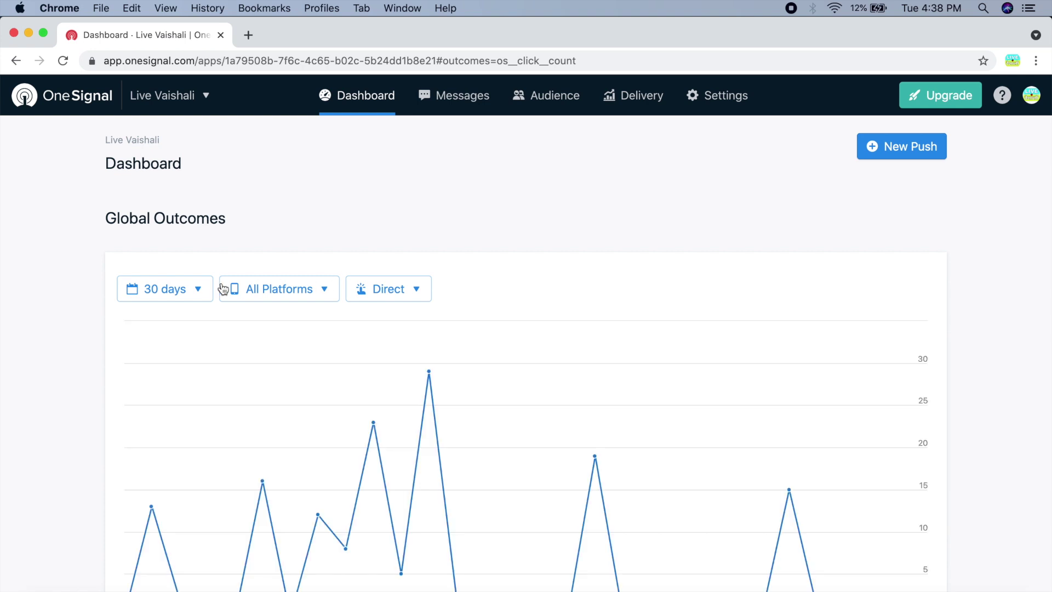
{"action": "left_click", "coordinate": [197, 290]}
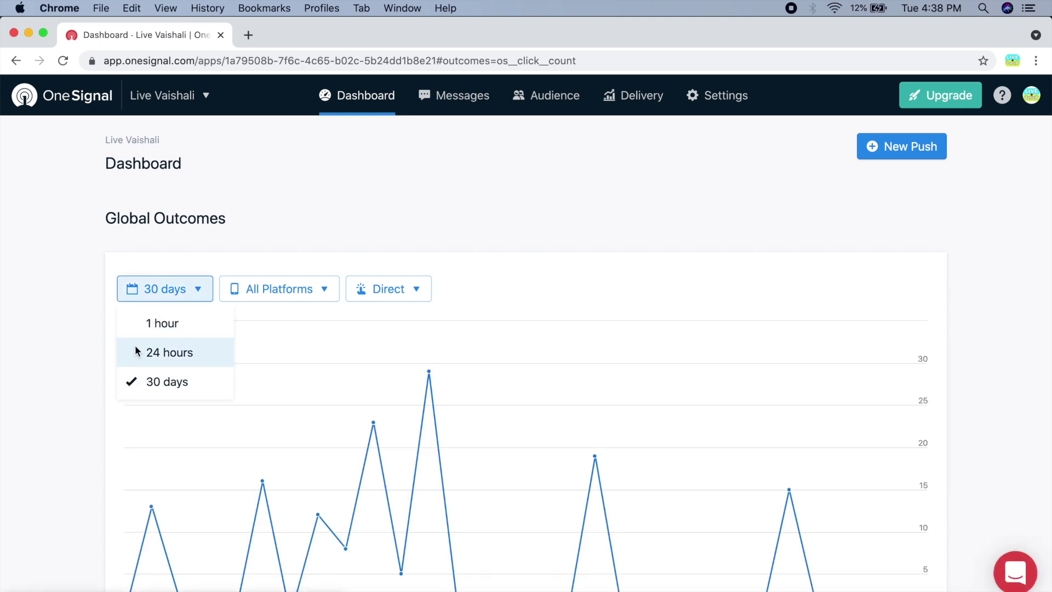
{"action": "left_click", "coordinate": [153, 382]}
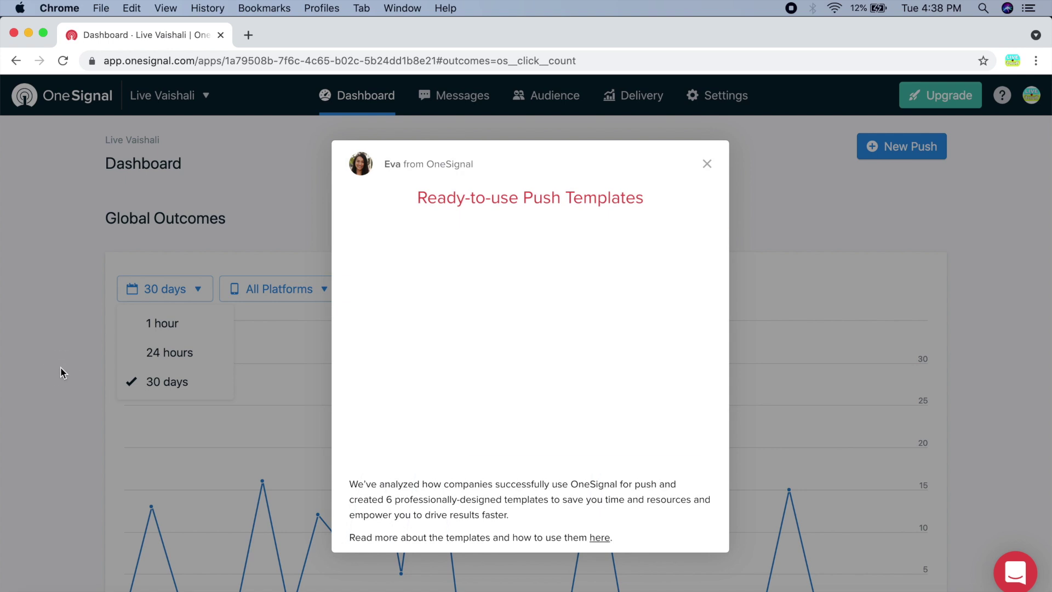
{"action": "left_click", "coordinate": [706, 163]}
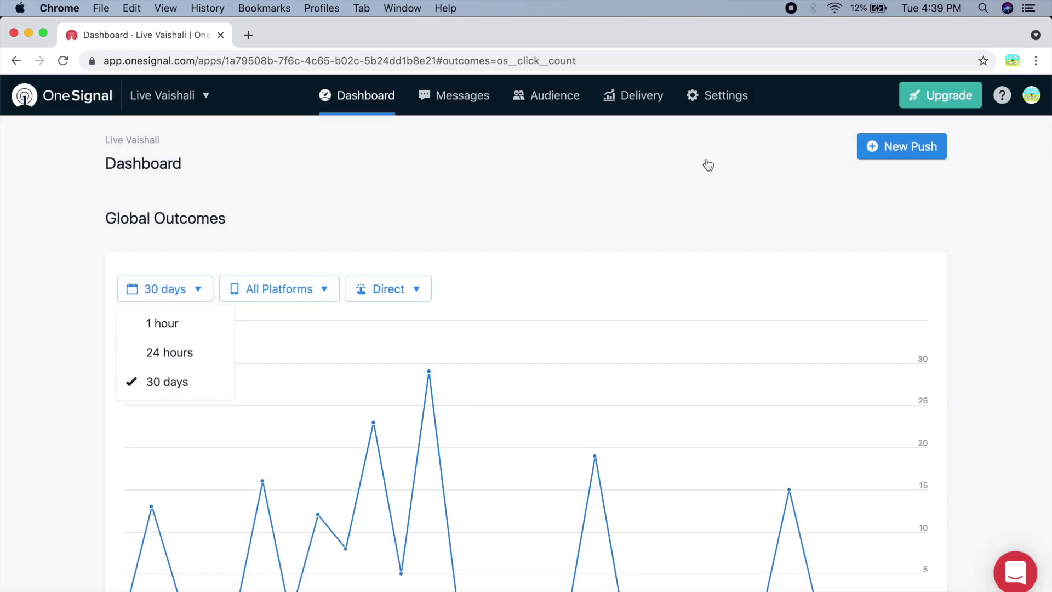
{"action": "scroll", "coordinate": [571, 183], "scroll_direction": "down", "scroll_amount": 5}
{"action": "left_click", "coordinate": [73, 374]}
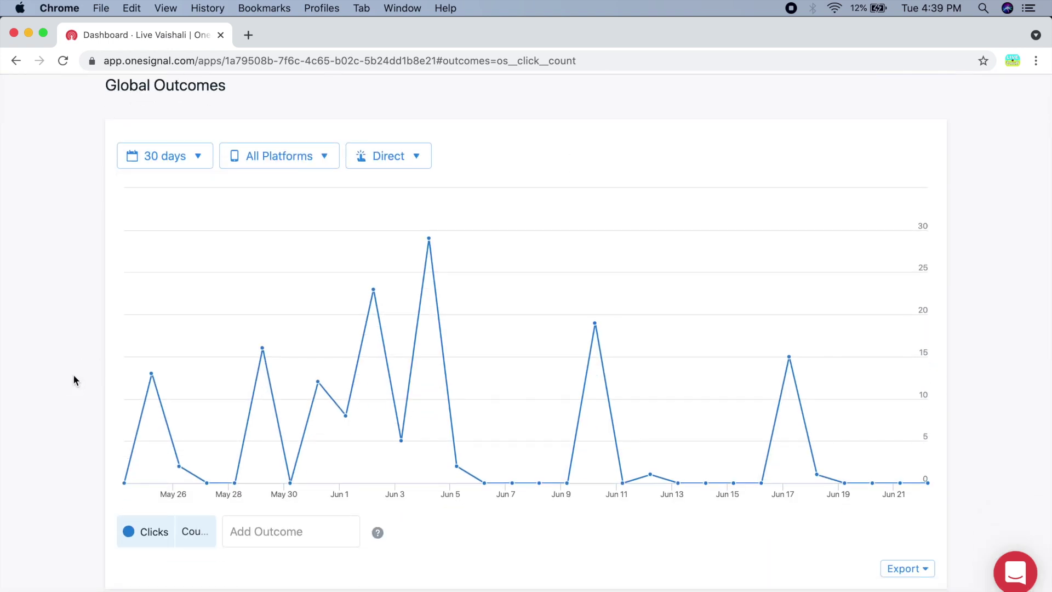
Examine the daily click counts at several dates along the Global Outcomes chart
{"action": "mouse_move", "coordinate": [147, 531]}
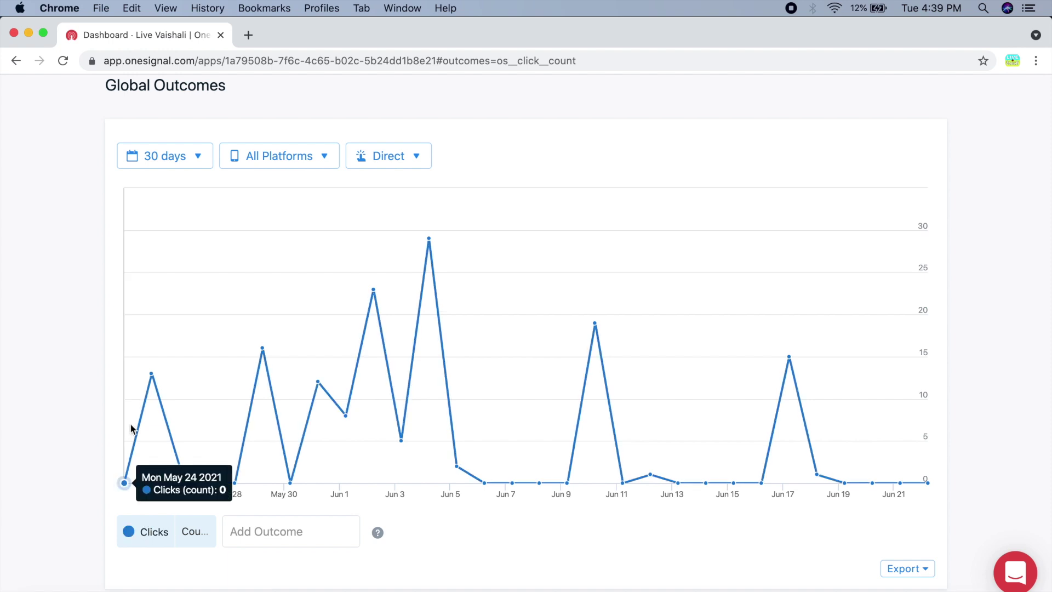
{"action": "mouse_move", "coordinate": [146, 420]}
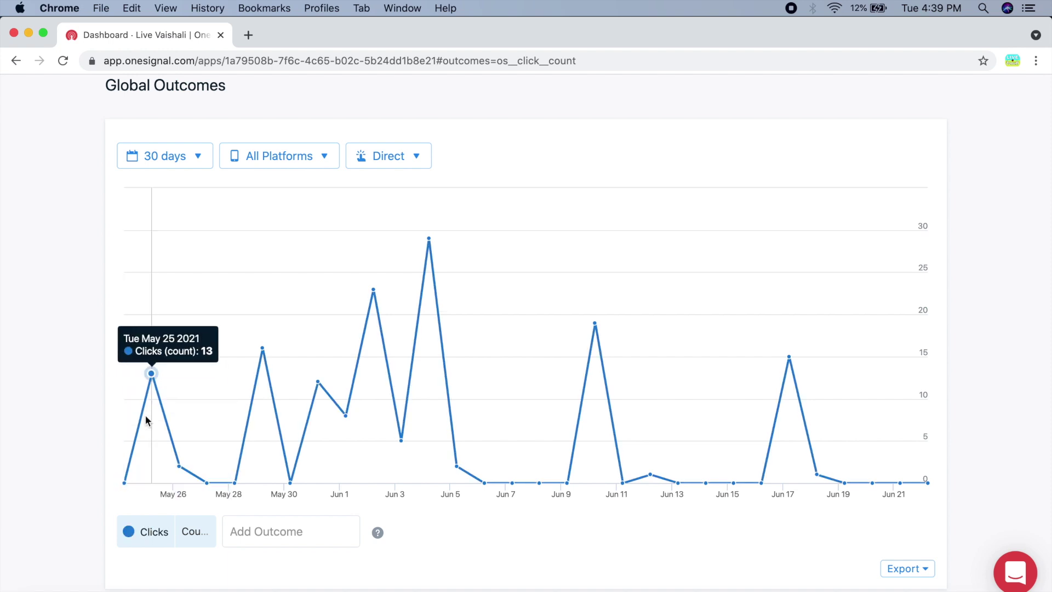
{"action": "mouse_move", "coordinate": [267, 405]}
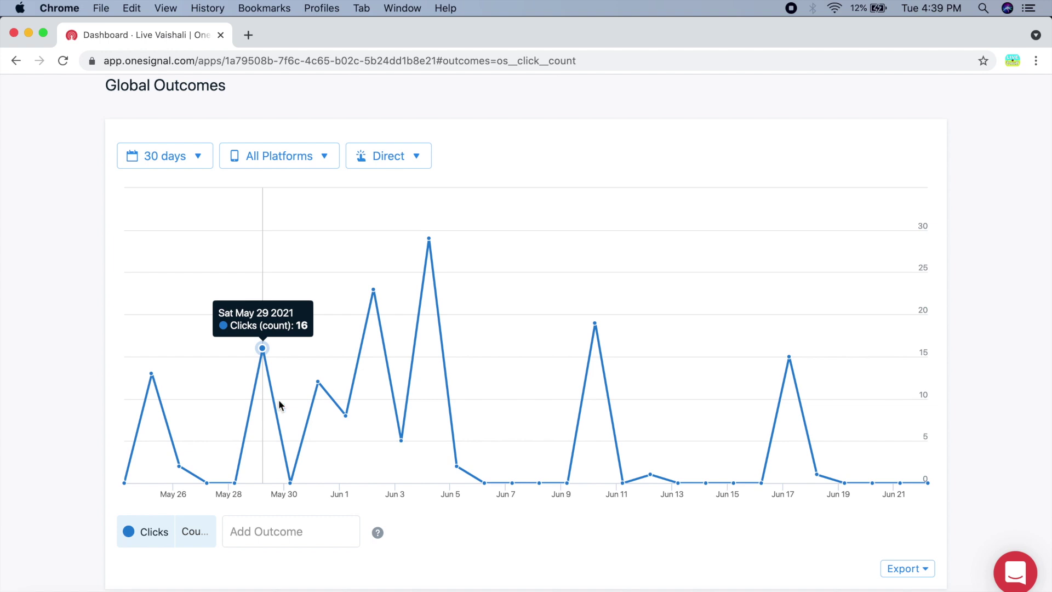
{"action": "mouse_move", "coordinate": [422, 376]}
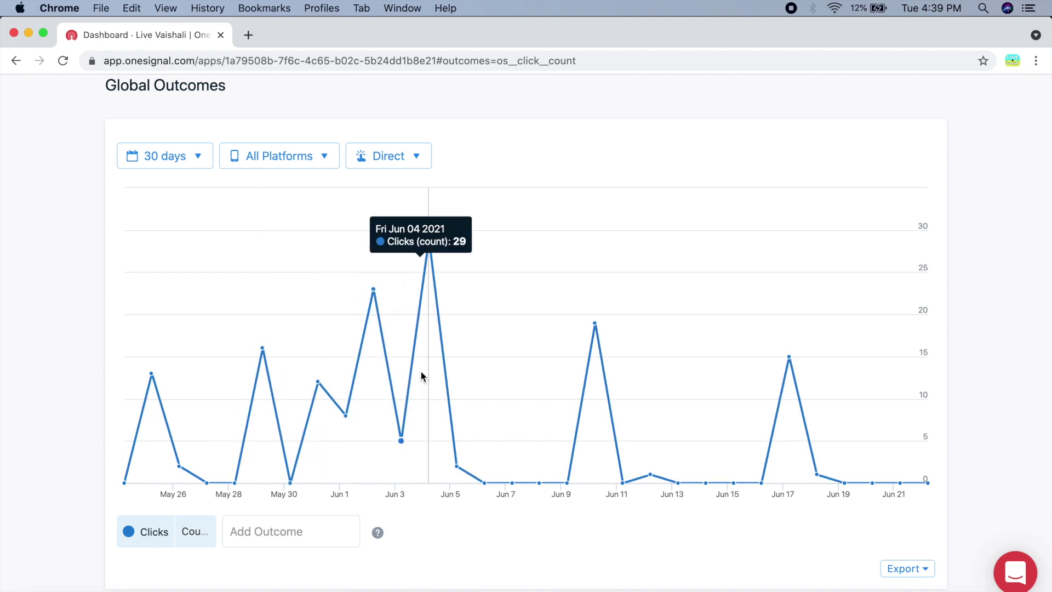
Review the Subscriber Trends user figures, the Total Users chart and the available time ranges
{"action": "scroll", "coordinate": [707, 323], "scroll_direction": "down", "scroll_amount": 7}
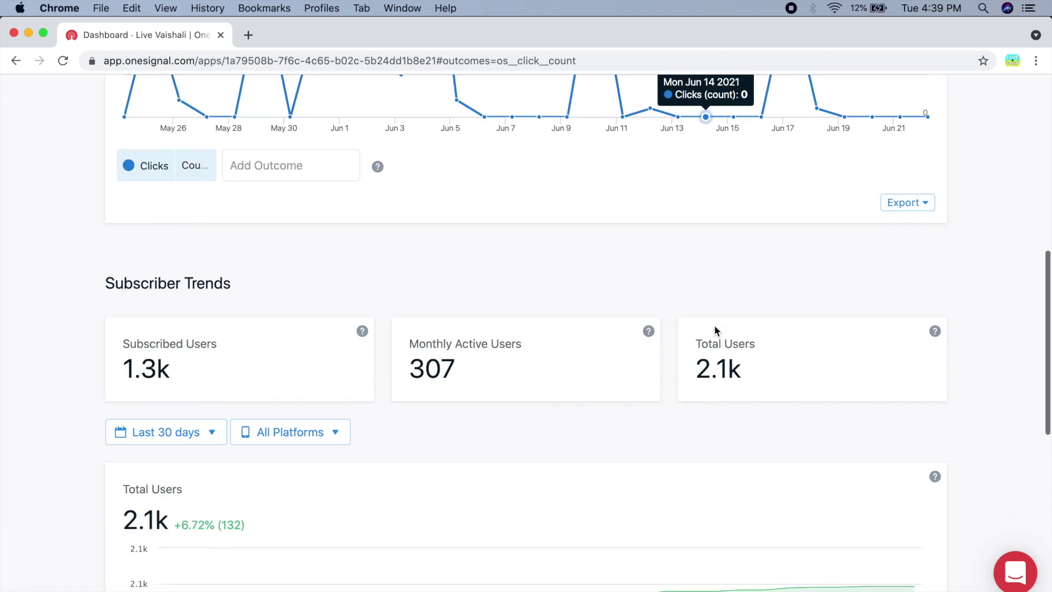
{"action": "scroll", "coordinate": [714, 326], "scroll_direction": "down", "scroll_amount": 8}
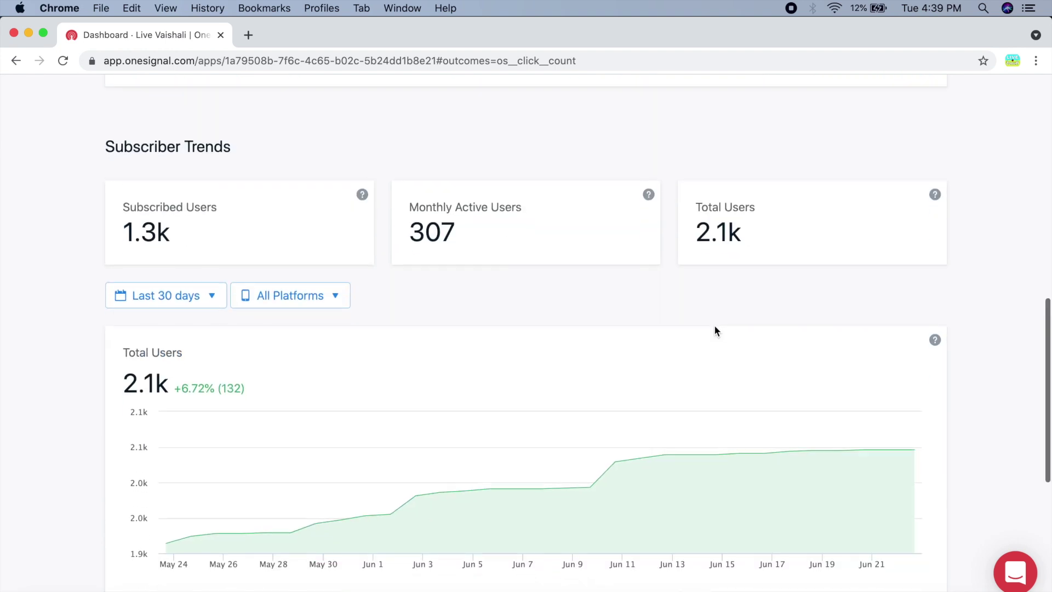
{"action": "scroll", "coordinate": [714, 331], "scroll_direction": "up", "scroll_amount": 11}
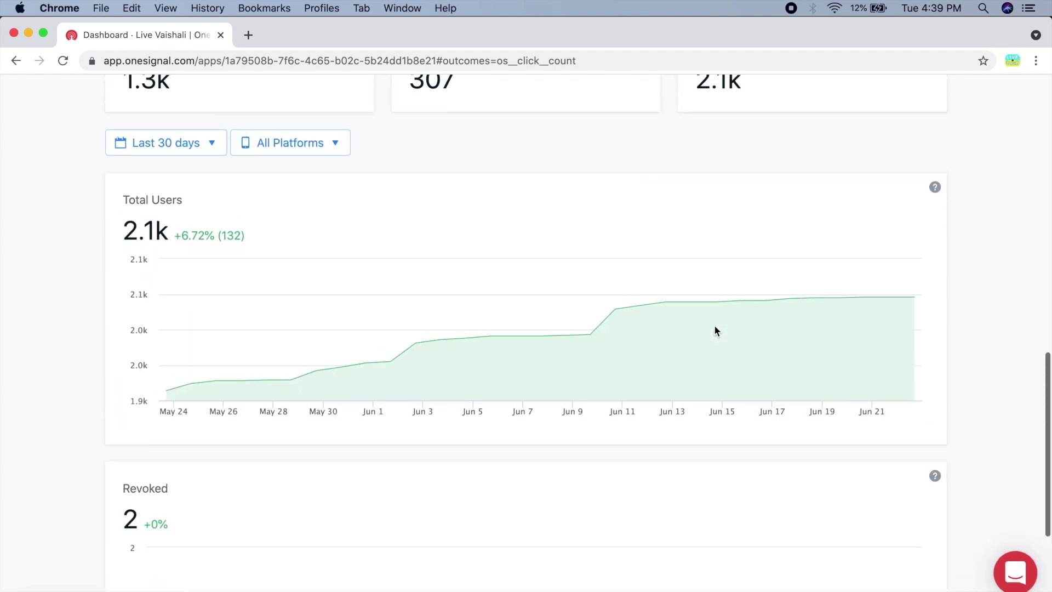
{"action": "scroll", "coordinate": [373, 469], "scroll_direction": "down", "scroll_amount": 2}
{"action": "left_click", "coordinate": [215, 445]}
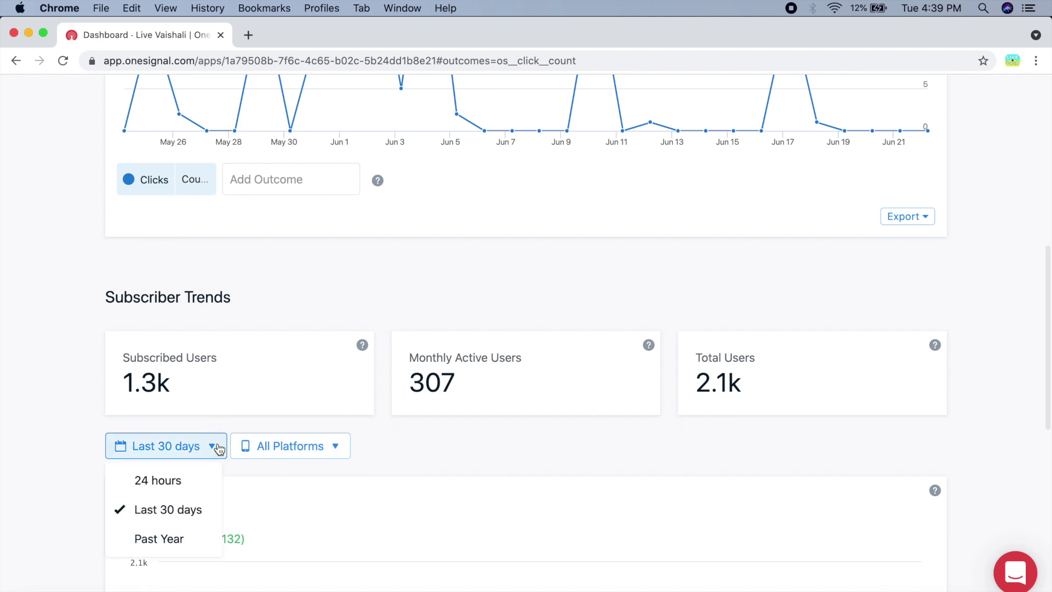
{"action": "left_click", "coordinate": [38, 448]}
{"action": "scroll", "coordinate": [37, 445], "scroll_direction": "up", "scroll_amount": 9}
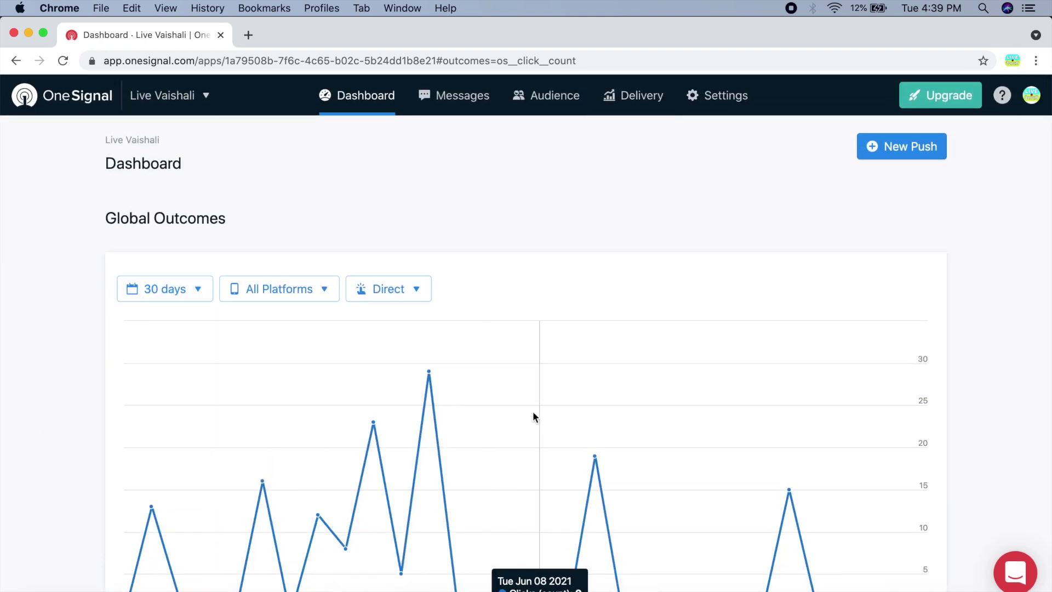
Check the attribution and platform filter options of Global Outcomes, leaving them at Direct and All Platforms
{"action": "left_click", "coordinate": [381, 289]}
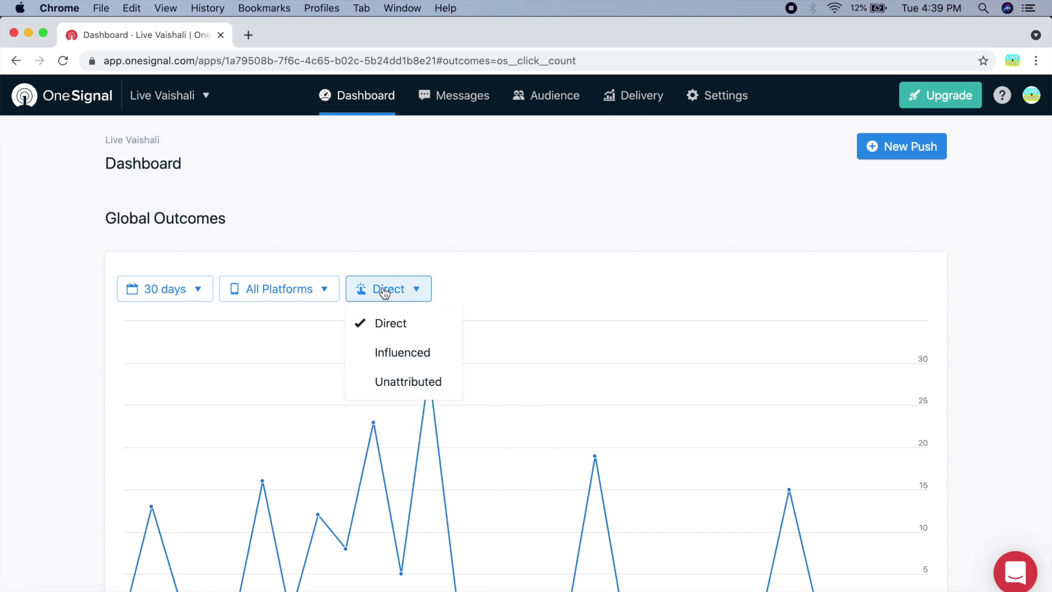
{"action": "left_click", "coordinate": [323, 290]}
{"action": "left_click", "coordinate": [314, 245]}
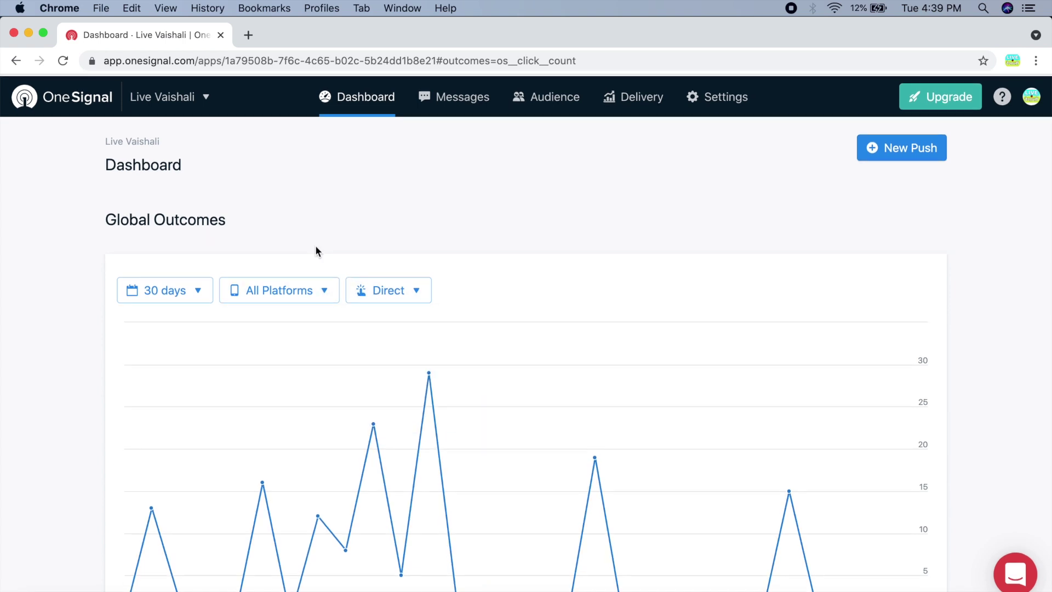
{"action": "scroll", "coordinate": [316, 250], "scroll_direction": "down", "scroll_amount": 7}
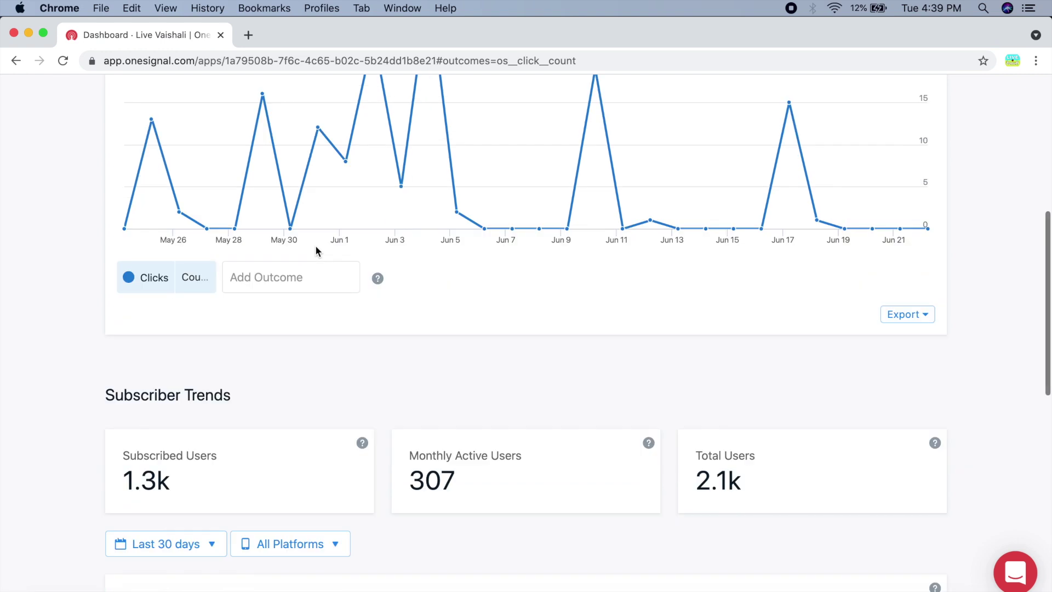